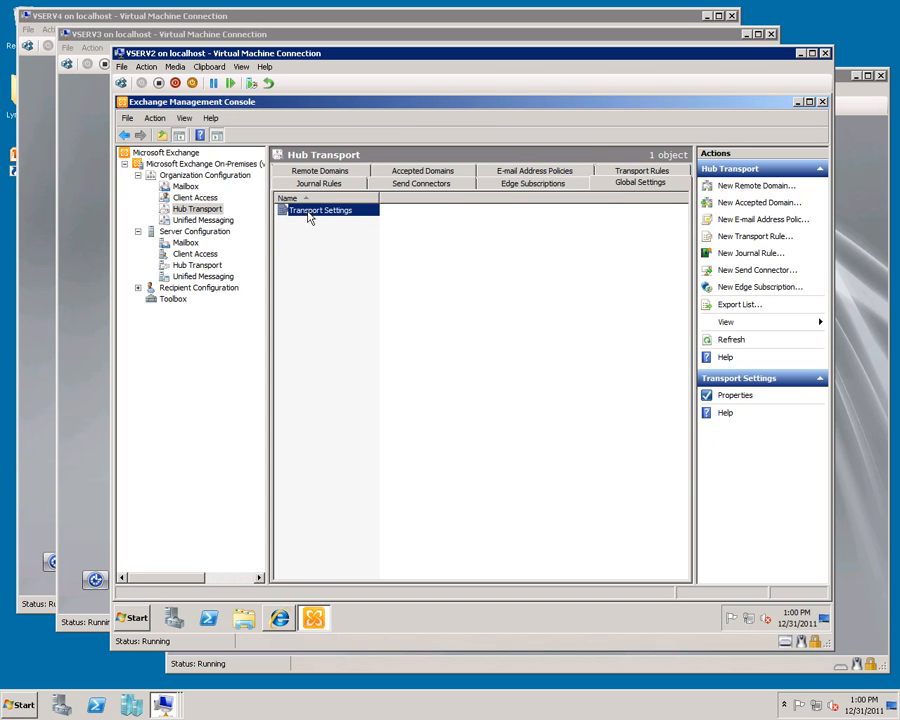
# - Enter the organization's external postmaster e-mail address in the global Transport Settings properties and save them
pyautogui.doubleClick(310, 214)
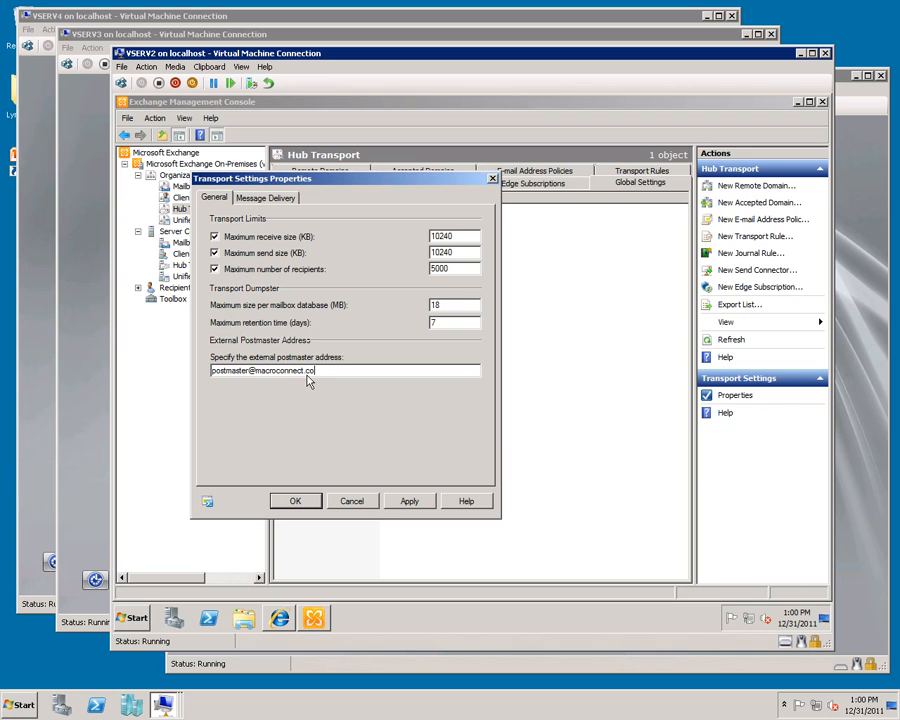
pyautogui.click(293, 501)
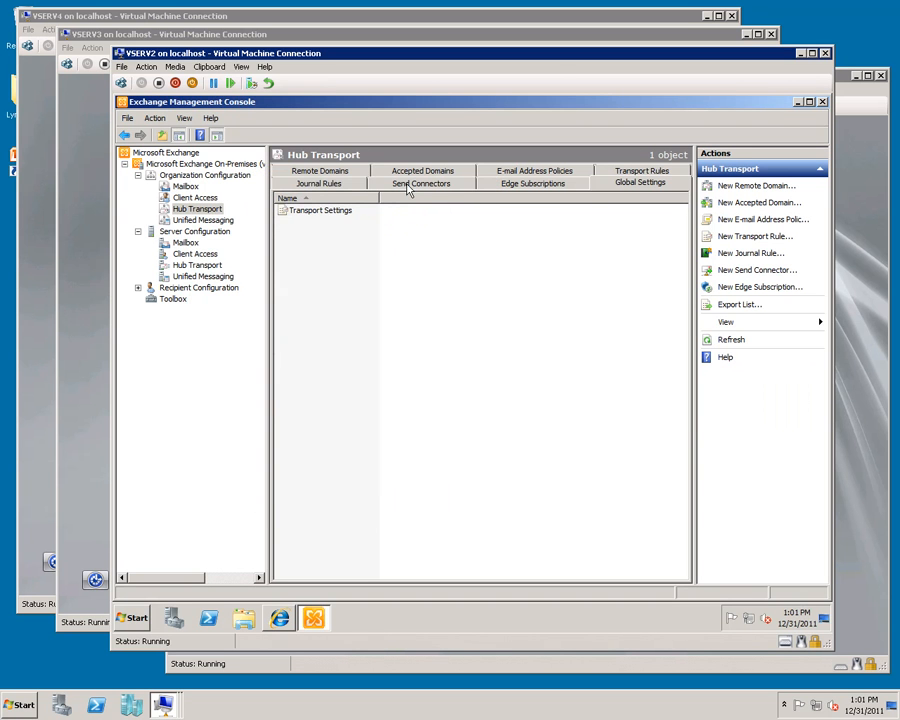
# - Create a custom Send connector named Send Connector with SMTP address space *, cost 1, DNS MX routing and source server VSERV2
pyautogui.click(408, 186)
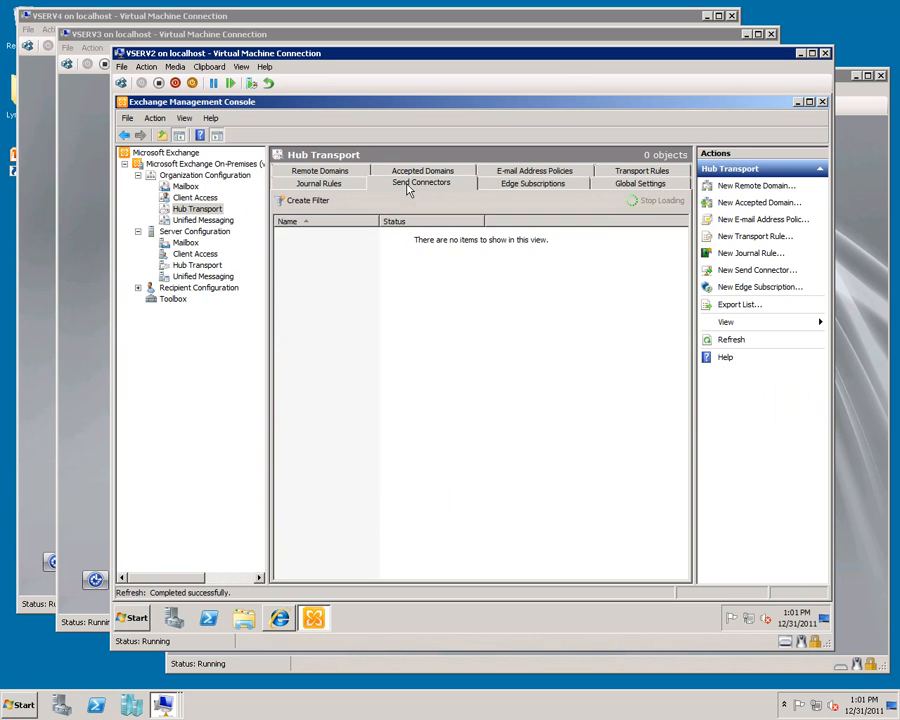
pyautogui.click(743, 272)
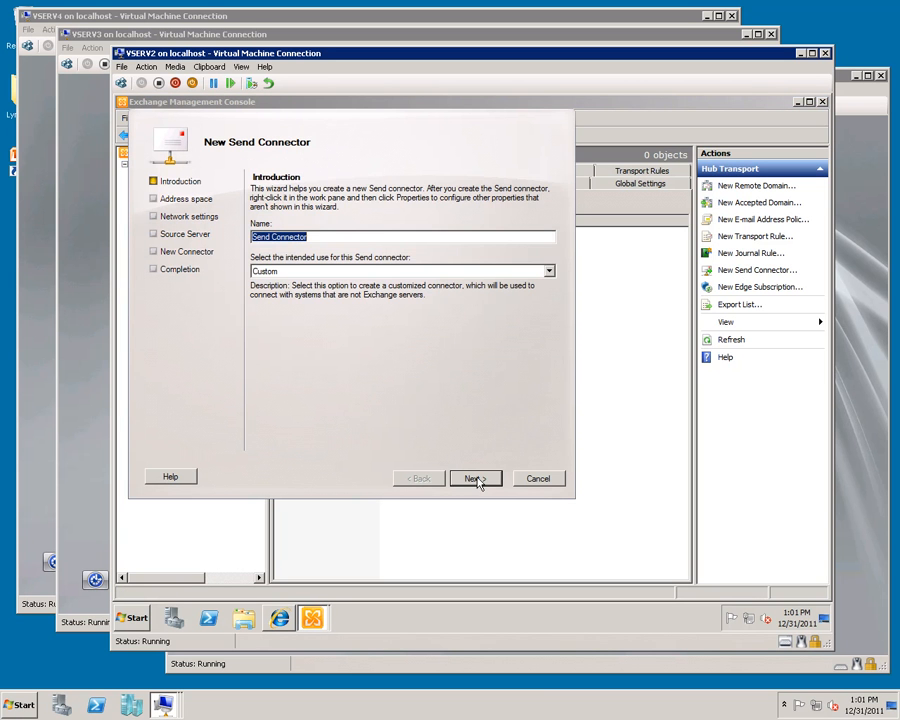
pyautogui.click(474, 478)
pyautogui.click(270, 208)
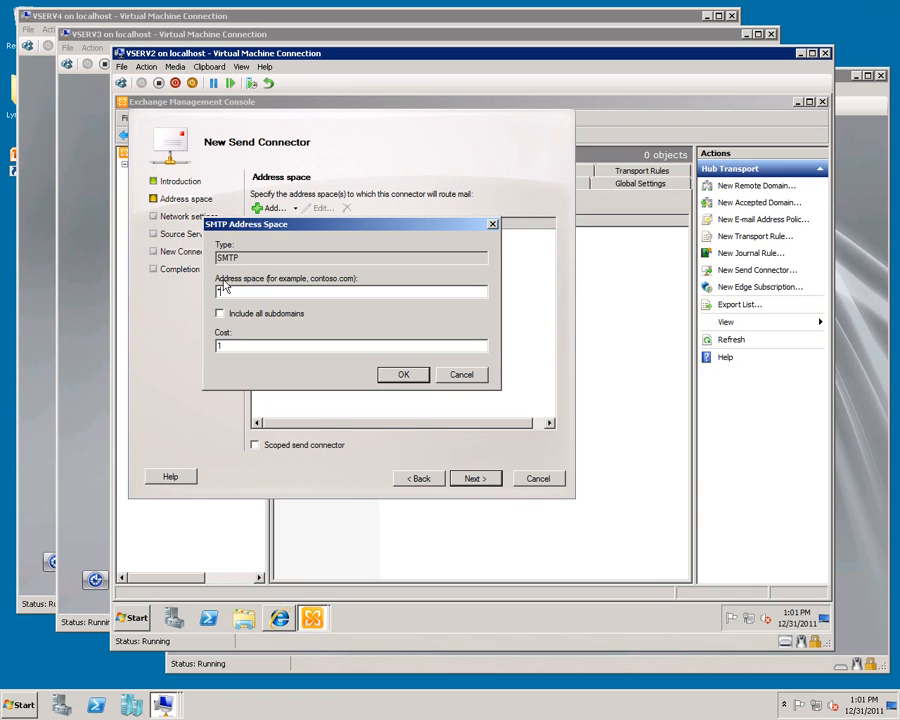
pyautogui.click(396, 376)
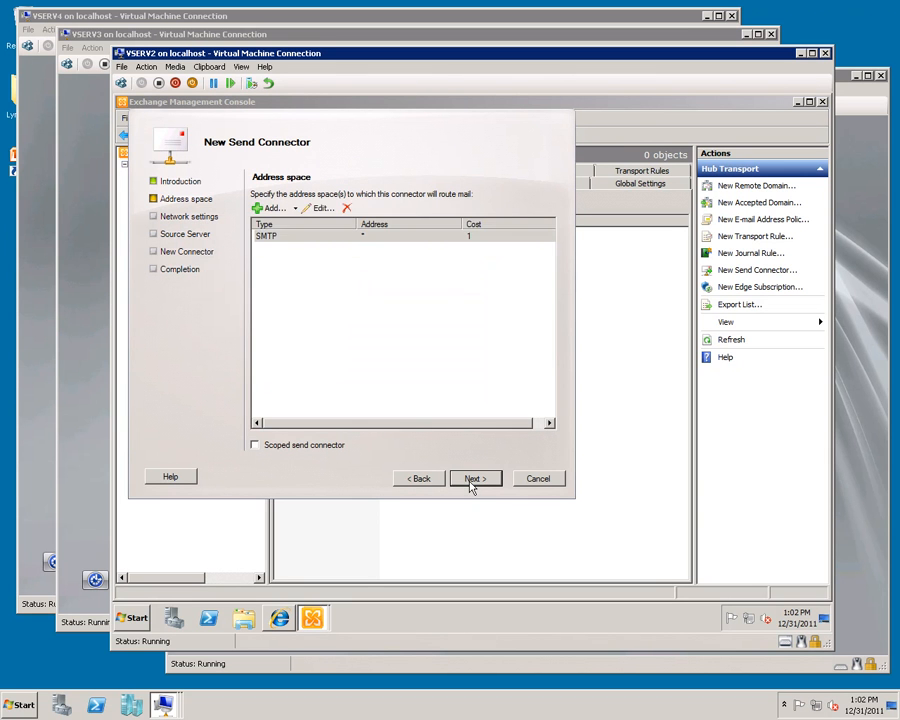
pyautogui.click(472, 482)
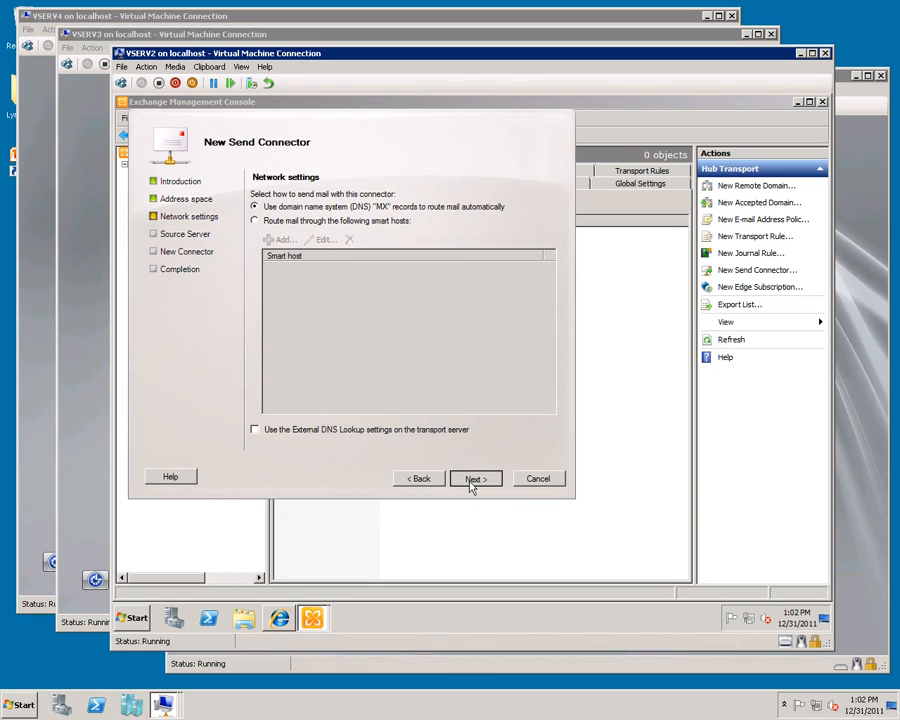
pyautogui.click(472, 480)
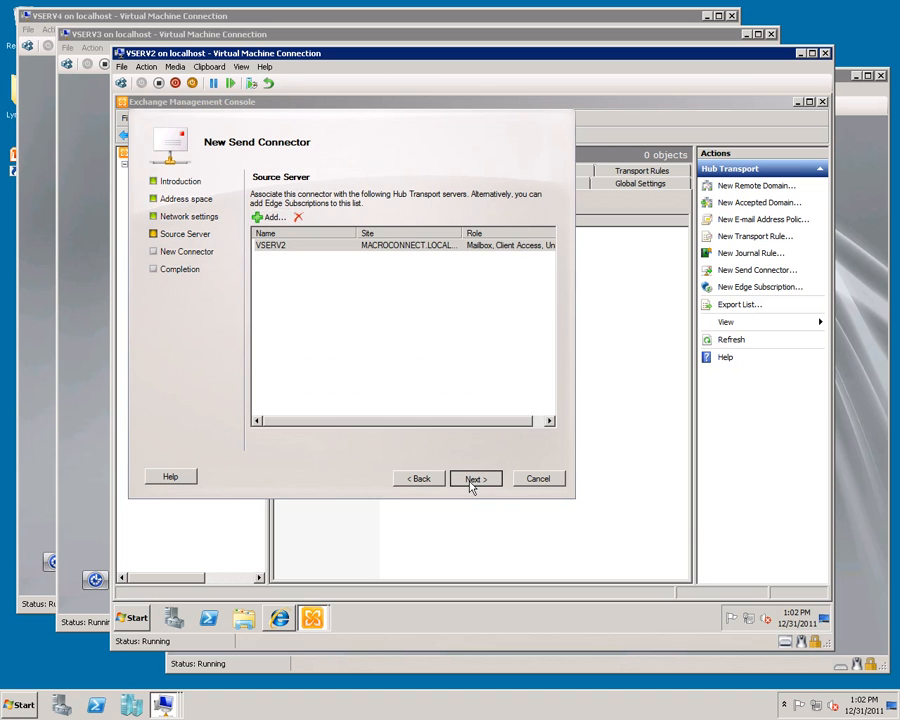
pyautogui.click(472, 480)
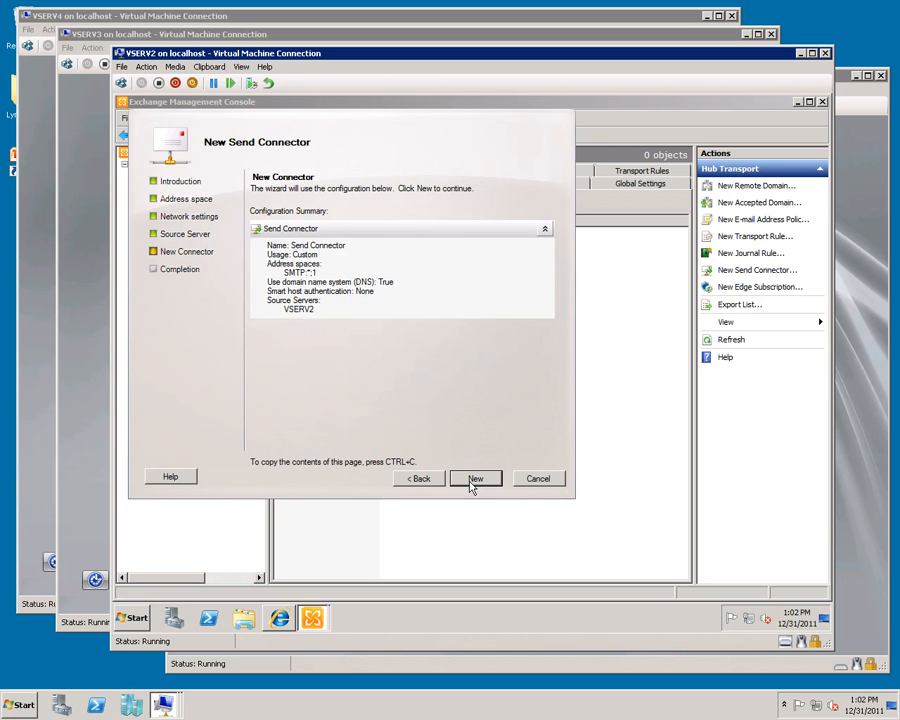
pyautogui.click(473, 479)
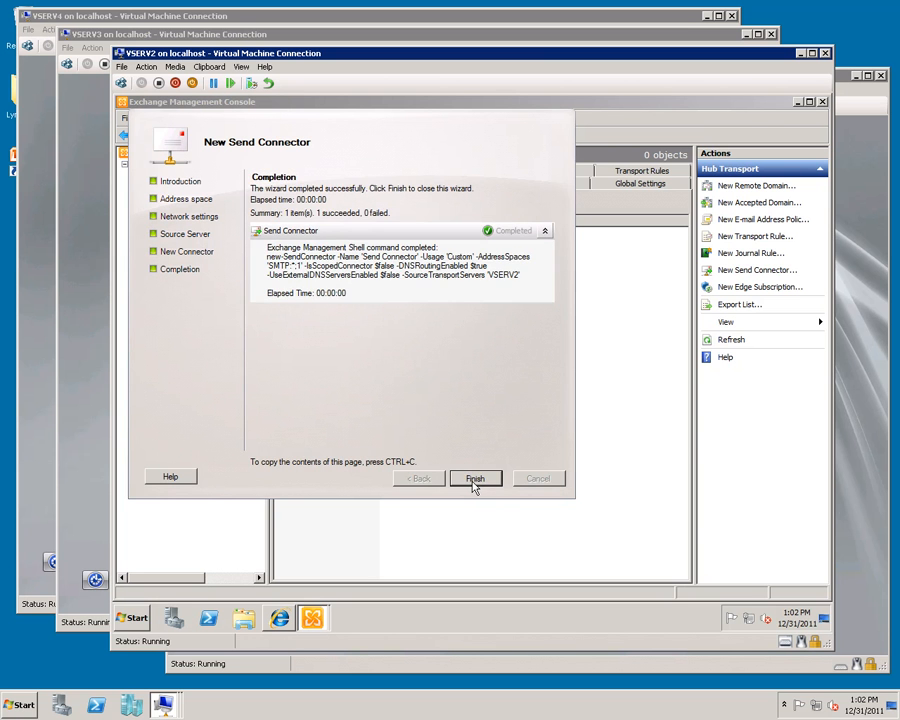
pyautogui.click(474, 480)
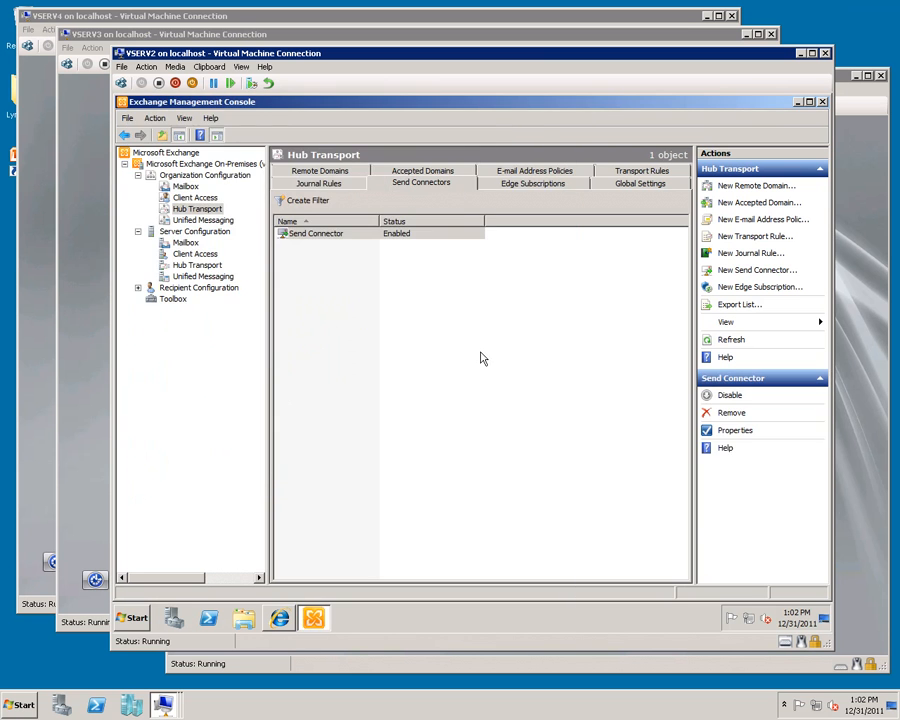
# - Allow anonymous users to connect to the Default VSERV2 receive connector in the server-level Hub Transport configuration
pyautogui.click(184, 266)
pyautogui.click(316, 381)
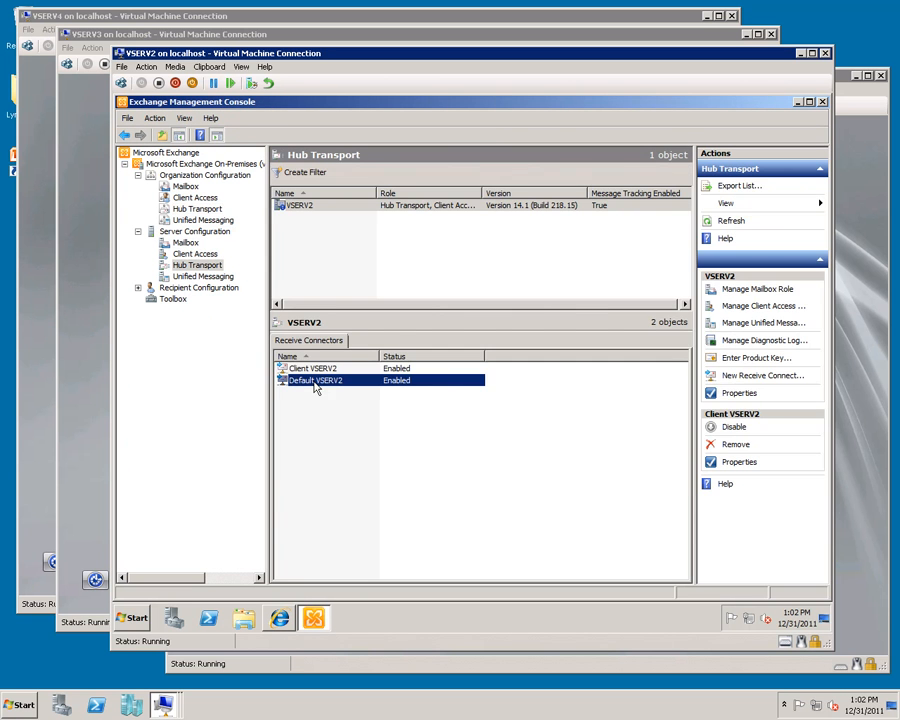
pyautogui.doubleClick(327, 386)
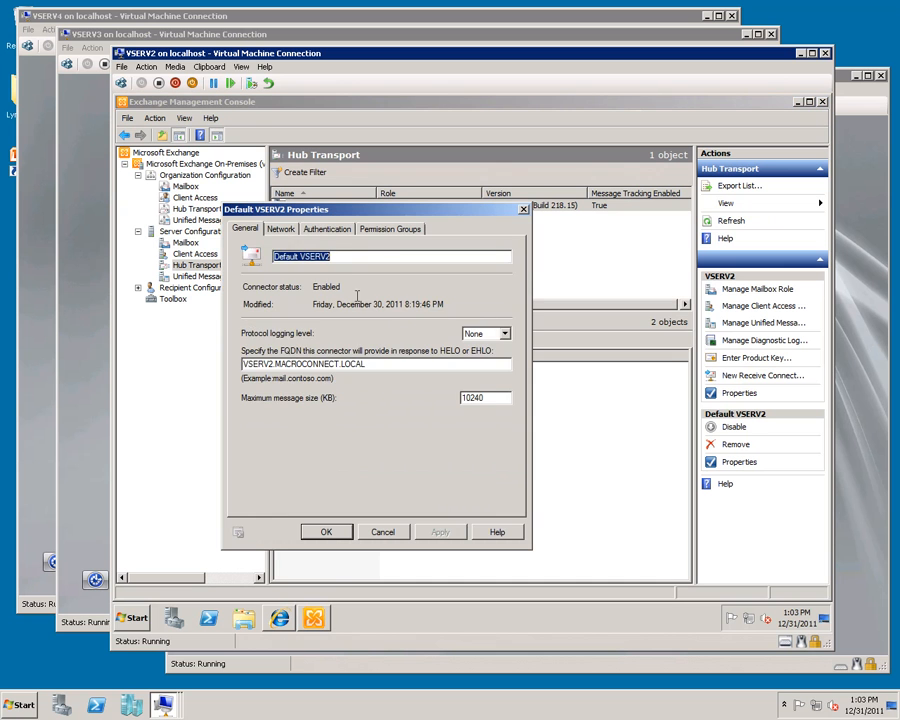
pyautogui.click(390, 230)
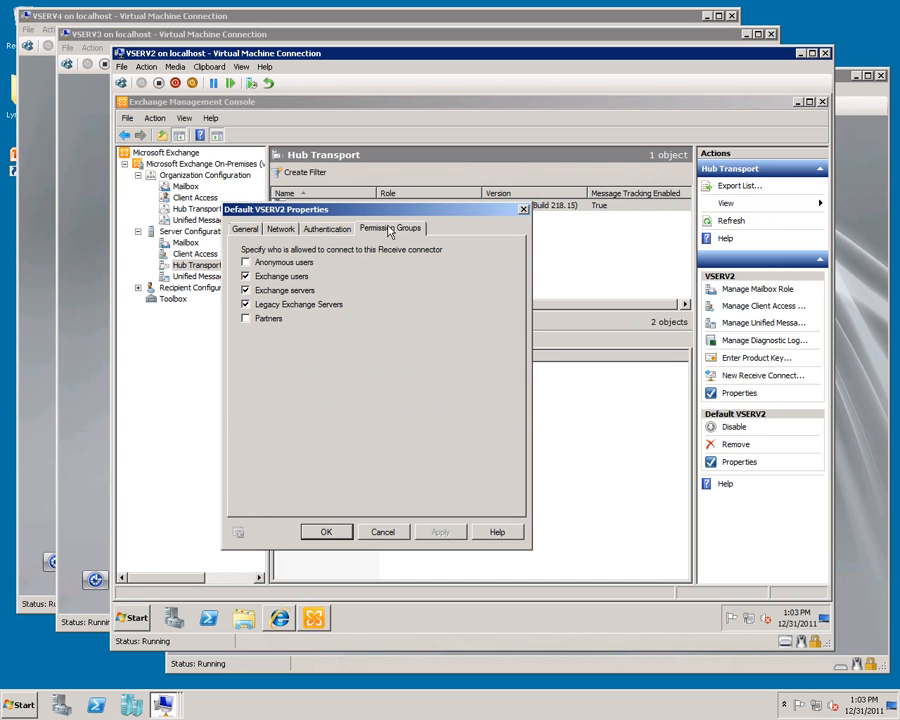
pyautogui.click(246, 263)
pyautogui.click(327, 532)
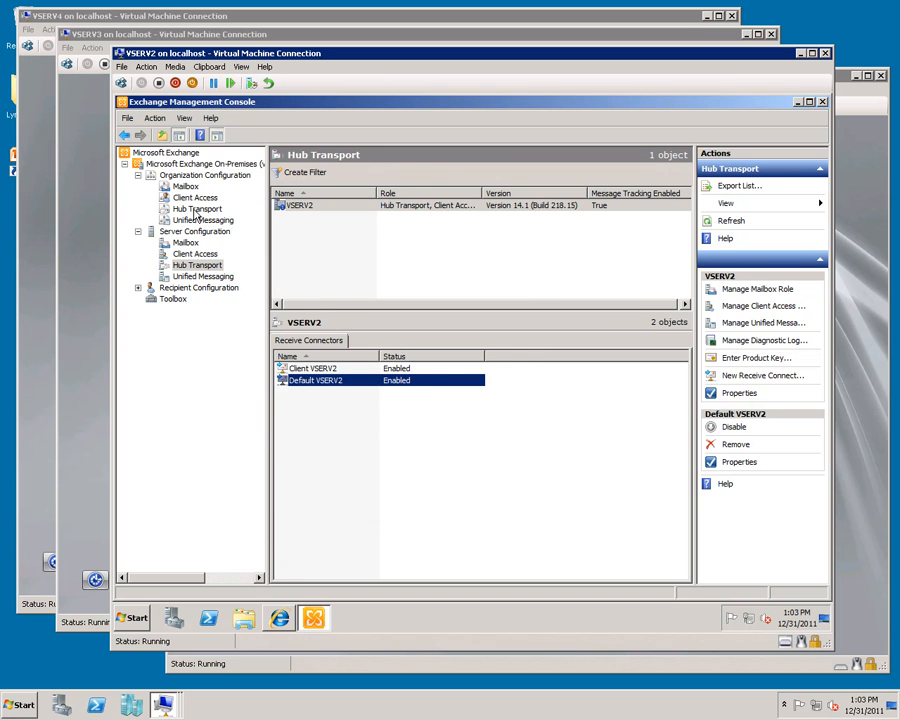
# - Create the authoritative accepted domain macroconnect.co at organization level and set it as the default domain
pyautogui.click(196, 209)
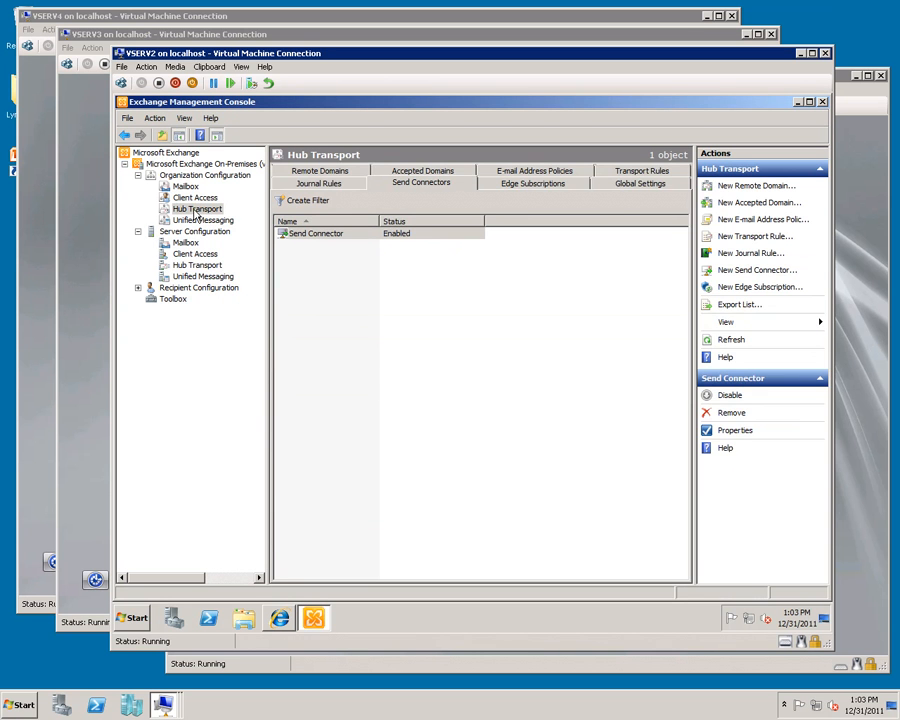
pyautogui.click(404, 172)
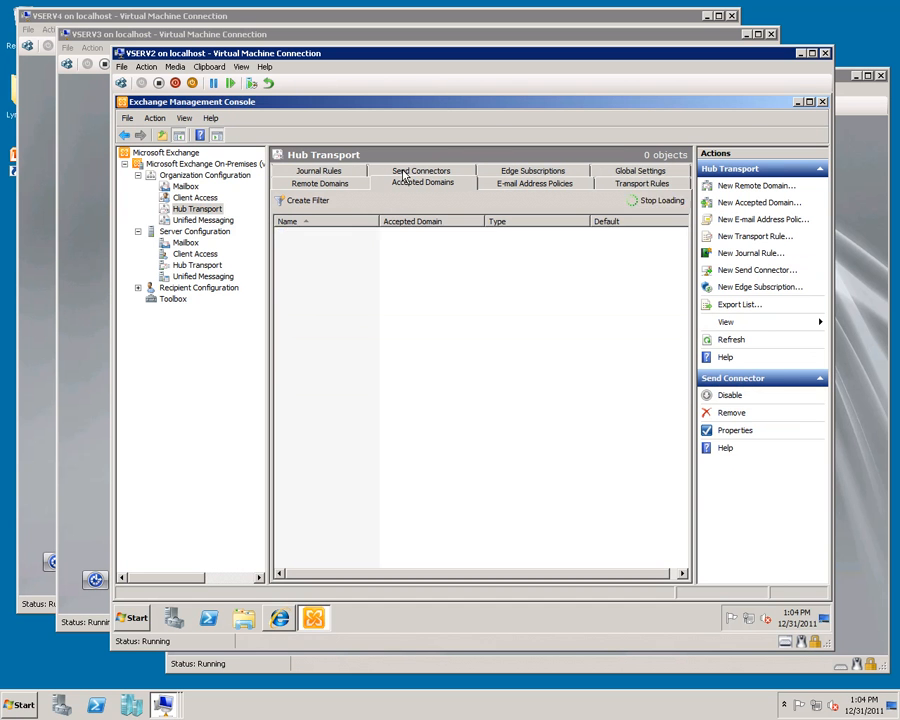
pyautogui.click(735, 206)
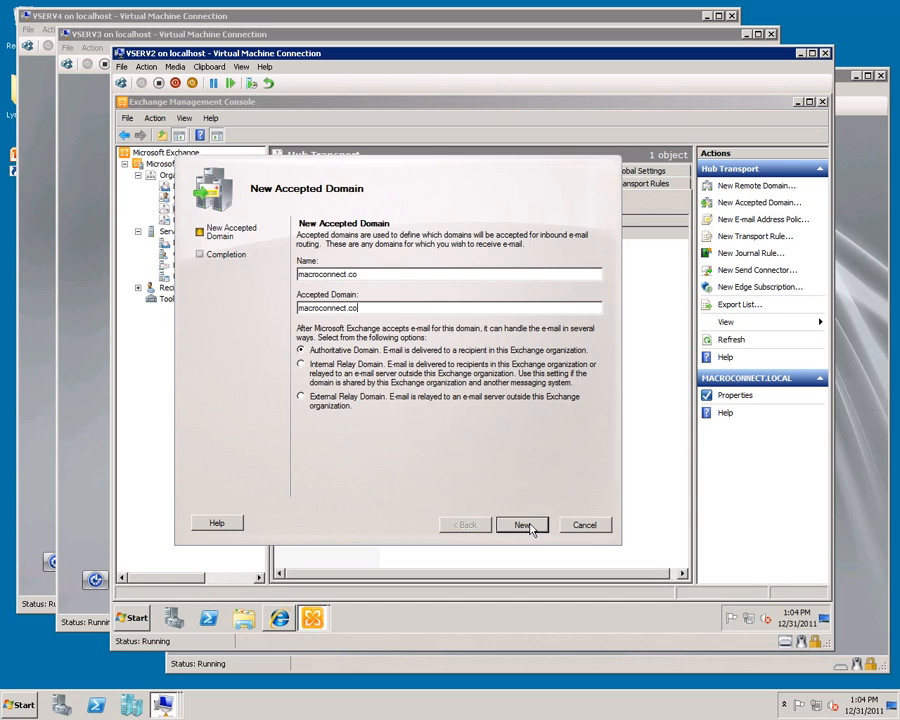
pyautogui.click(530, 527)
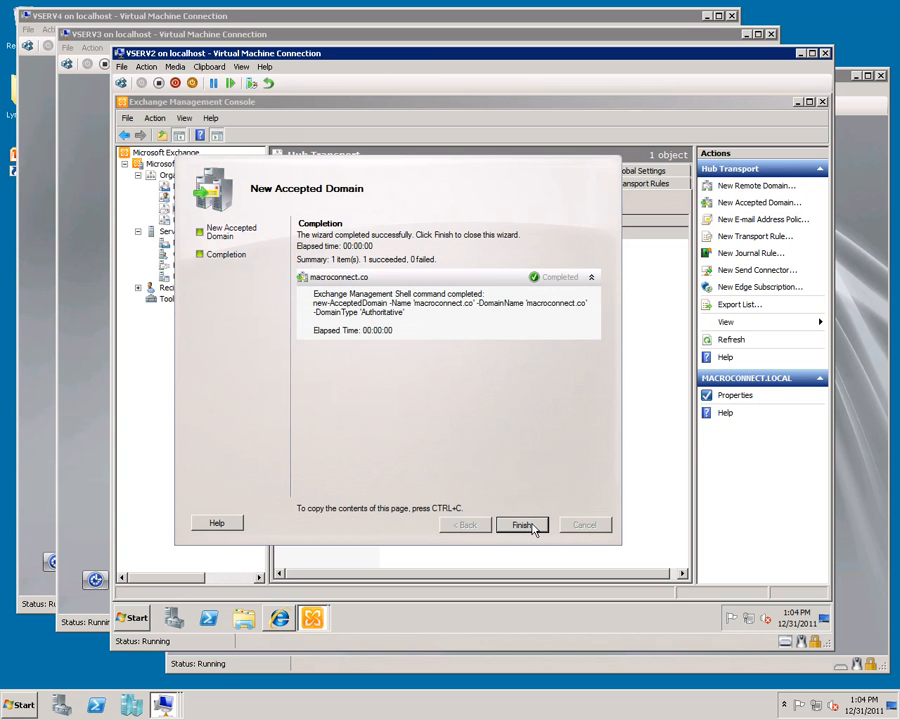
pyautogui.click(533, 526)
pyautogui.rightClick(308, 234)
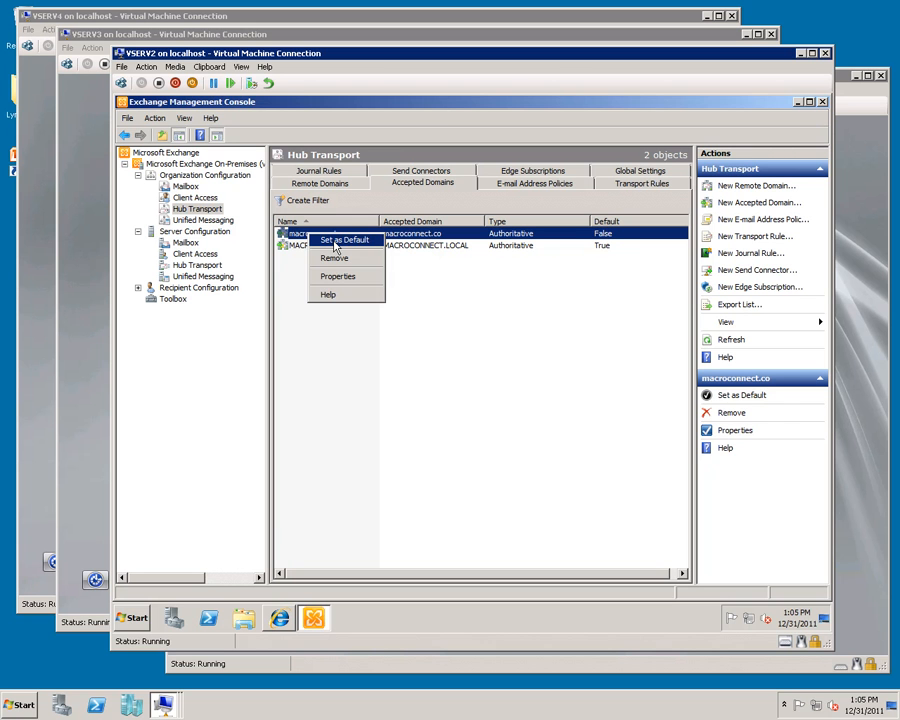
pyautogui.click(335, 242)
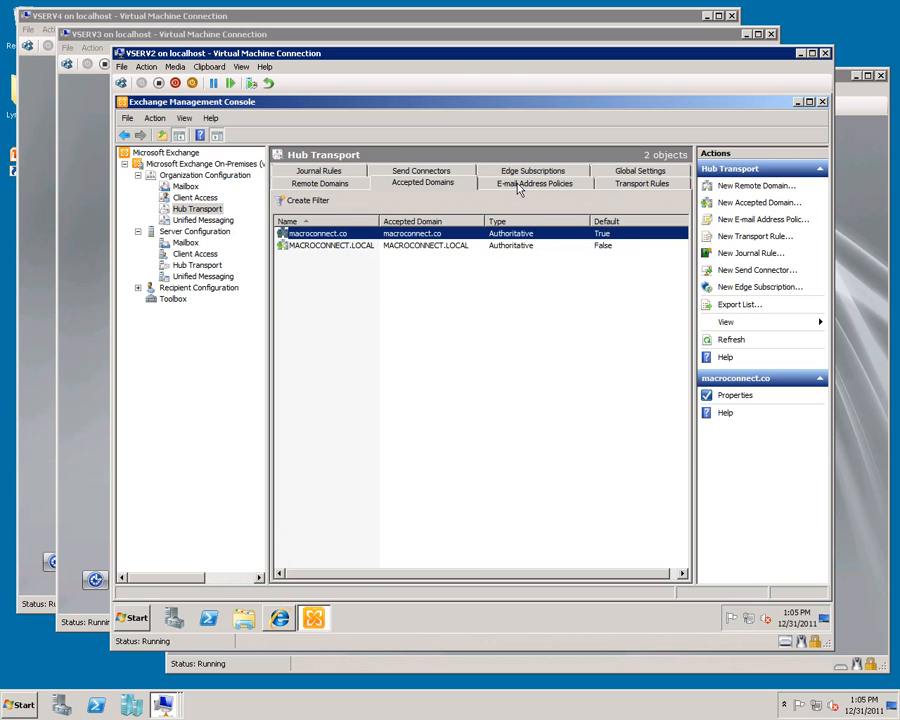
# - Add an alias-based SMTP address with the custom domain macroconnect.co to the Default Policy e-mail address policy
pyautogui.click(517, 184)
pyautogui.click(327, 235)
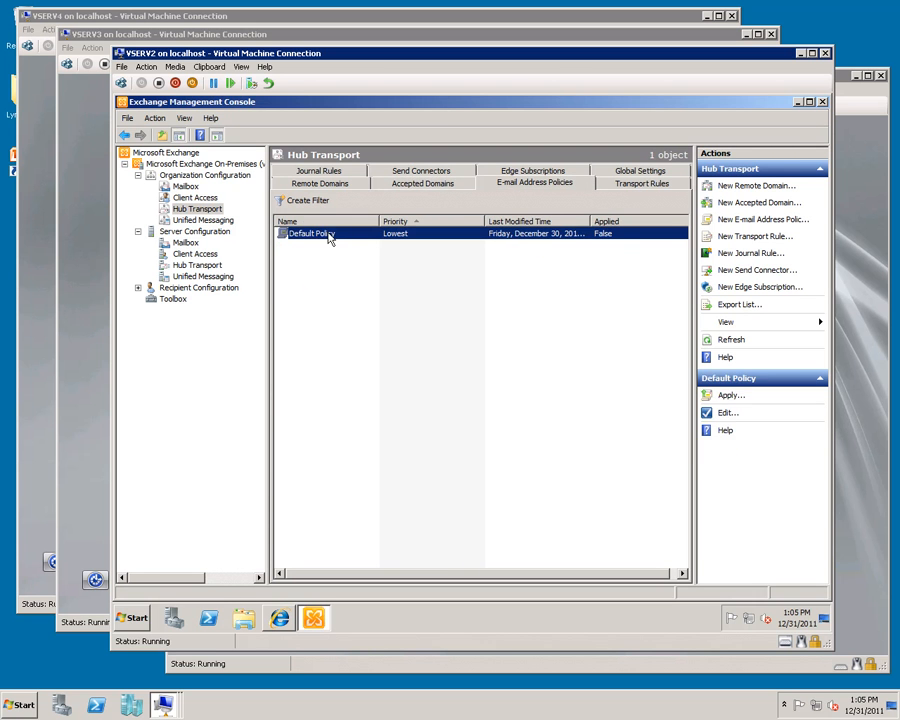
pyautogui.doubleClick(331, 239)
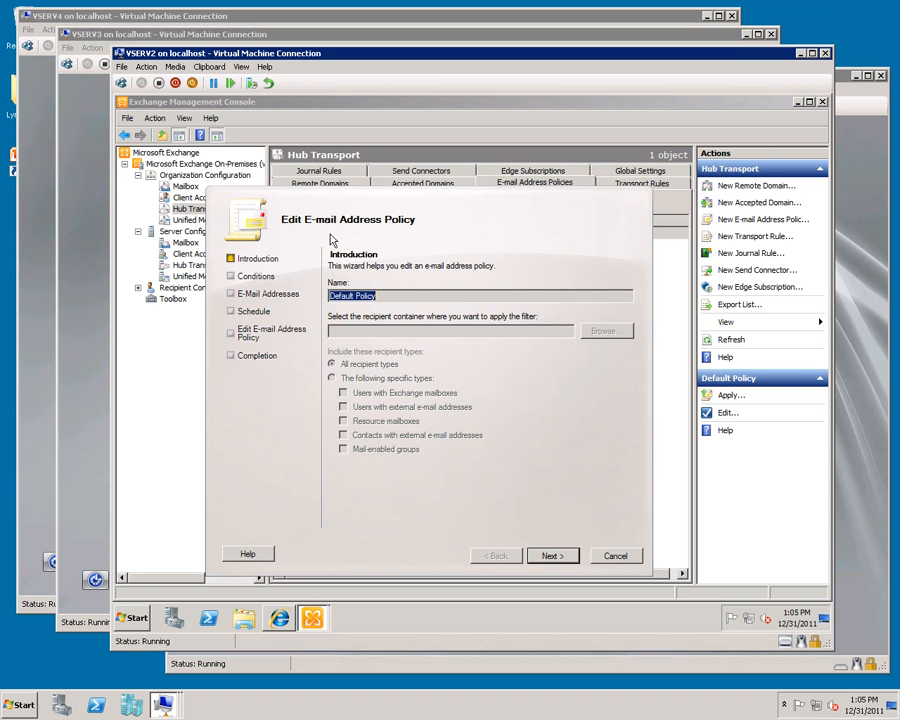
pyautogui.click(547, 557)
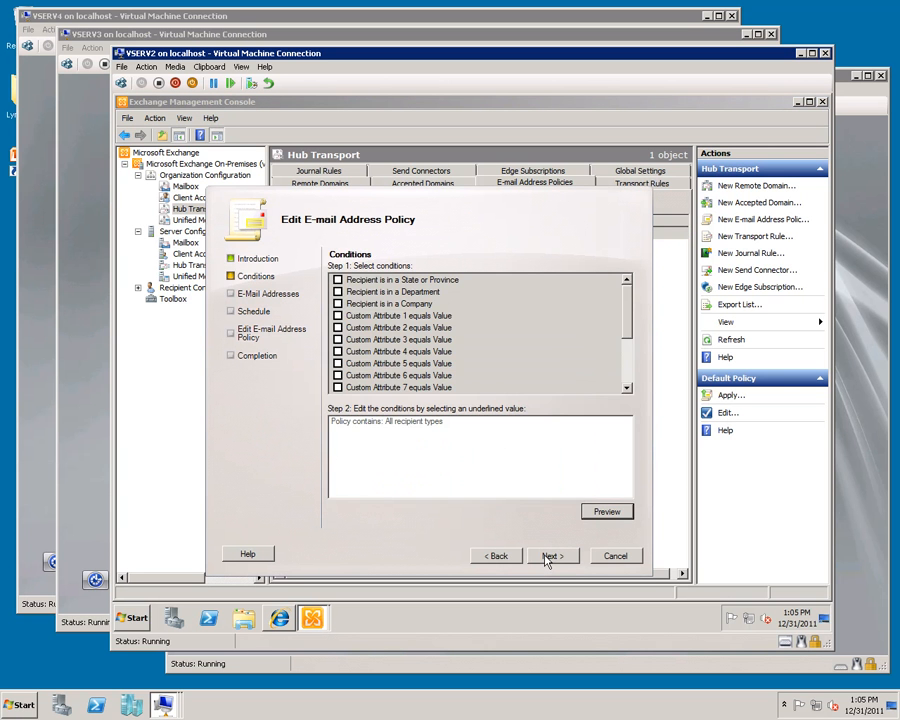
pyautogui.click(547, 557)
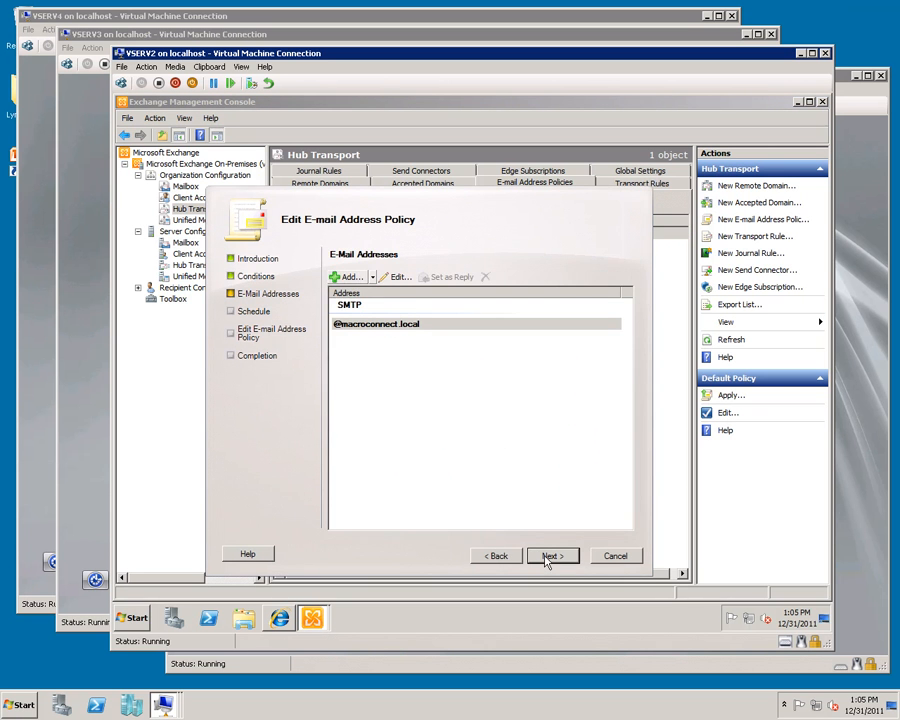
pyautogui.click(349, 277)
pyautogui.moveTo(379, 466); pyautogui.dragTo(228, 450)
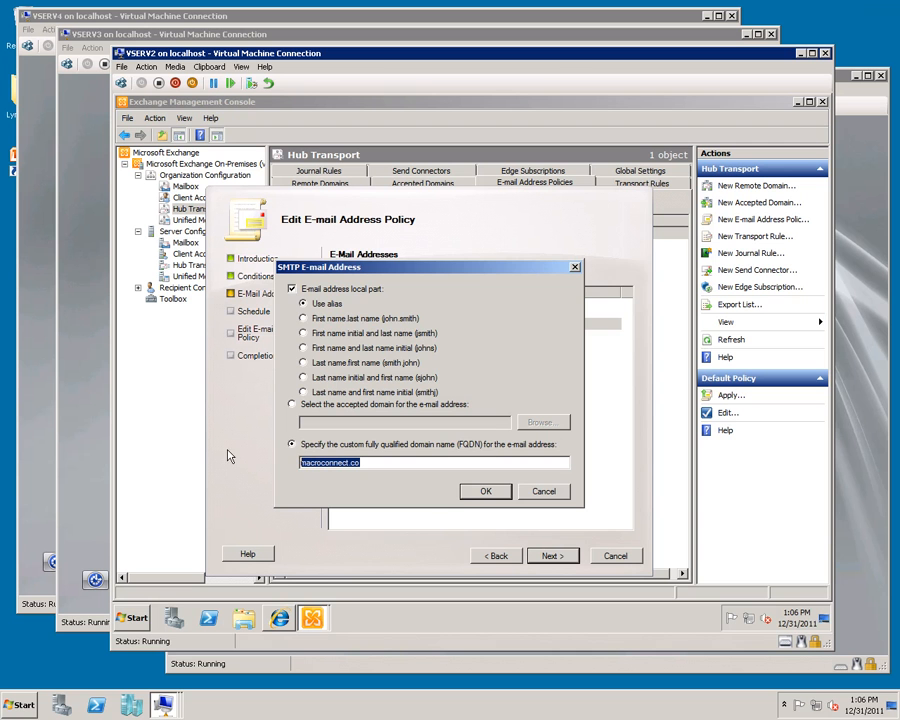
pyautogui.click(484, 493)
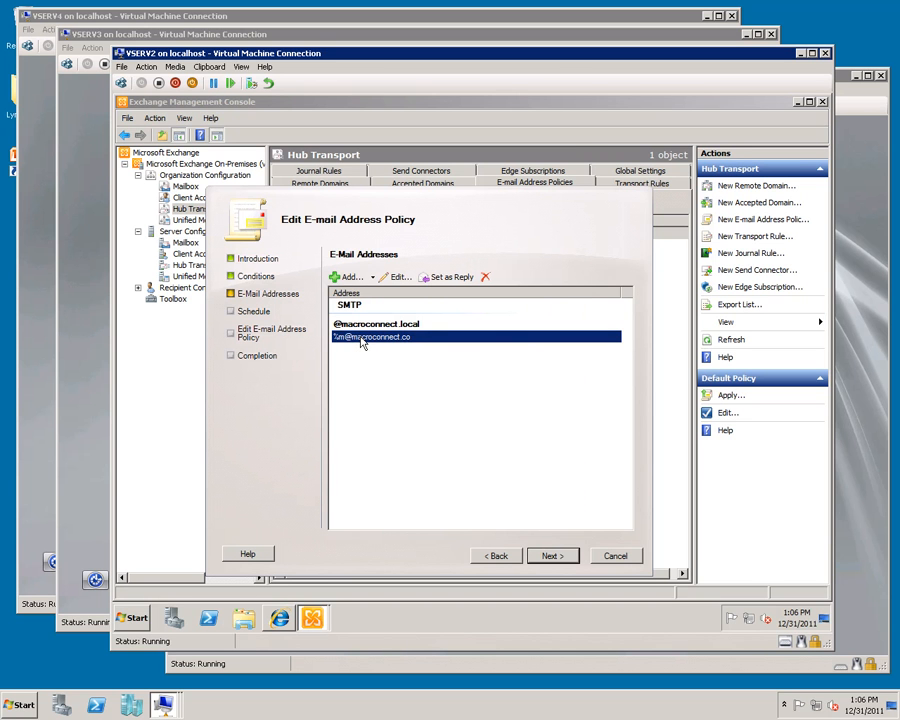
# - Disable the local part of the macroconnect.co address template and set the template as the reply address
pyautogui.doubleClick(362, 338)
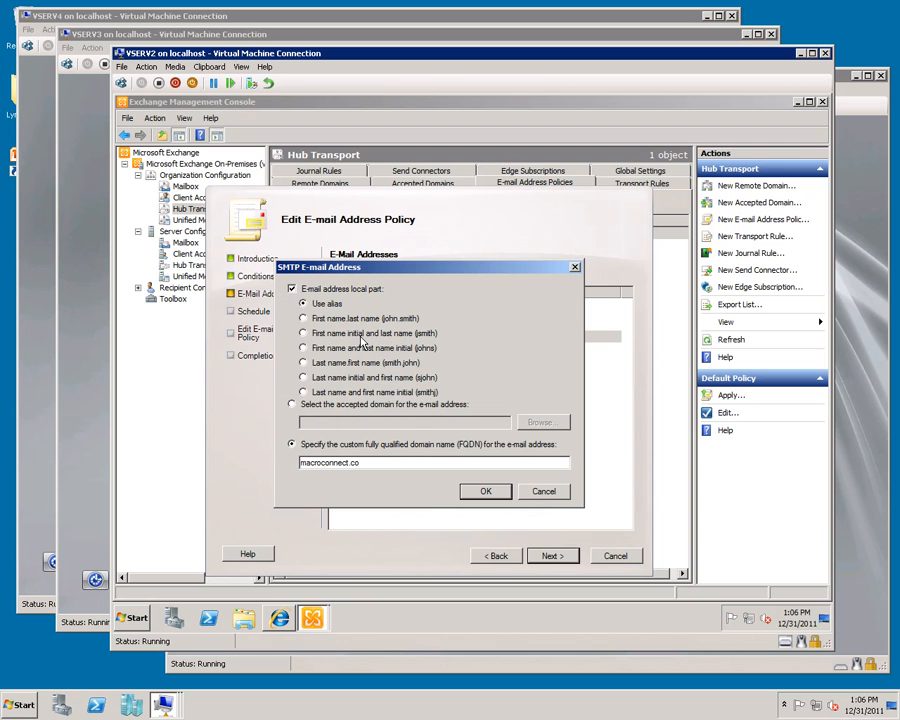
pyautogui.click(292, 289)
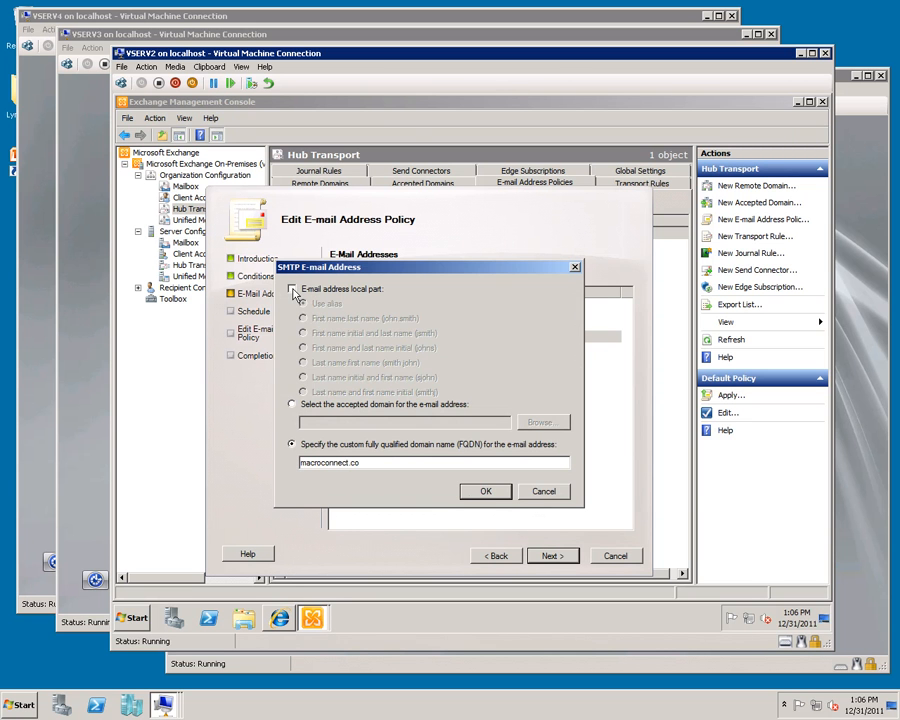
pyautogui.click(483, 492)
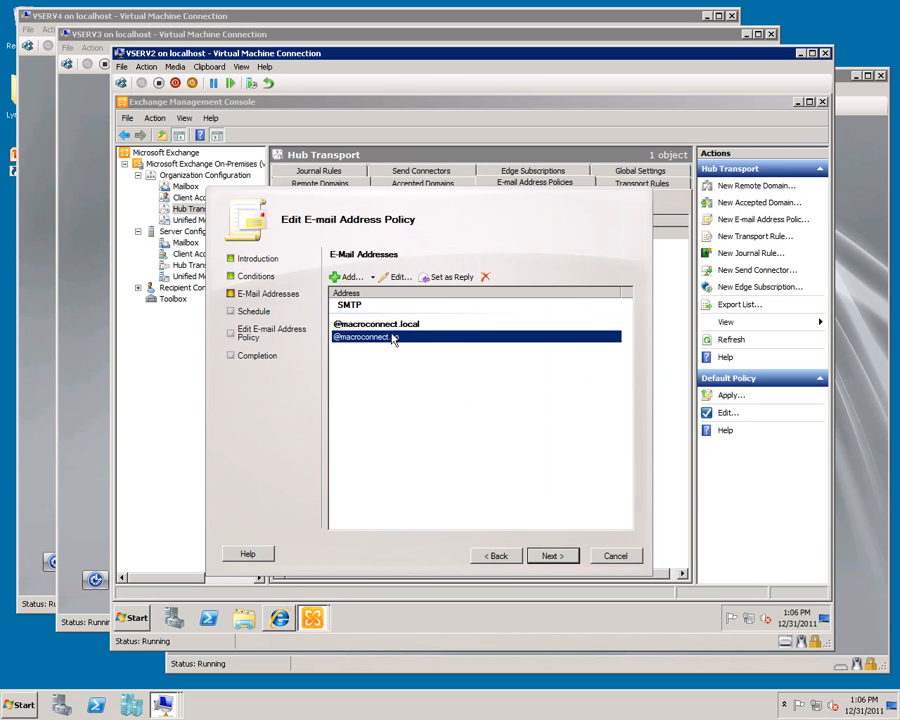
pyautogui.click(447, 277)
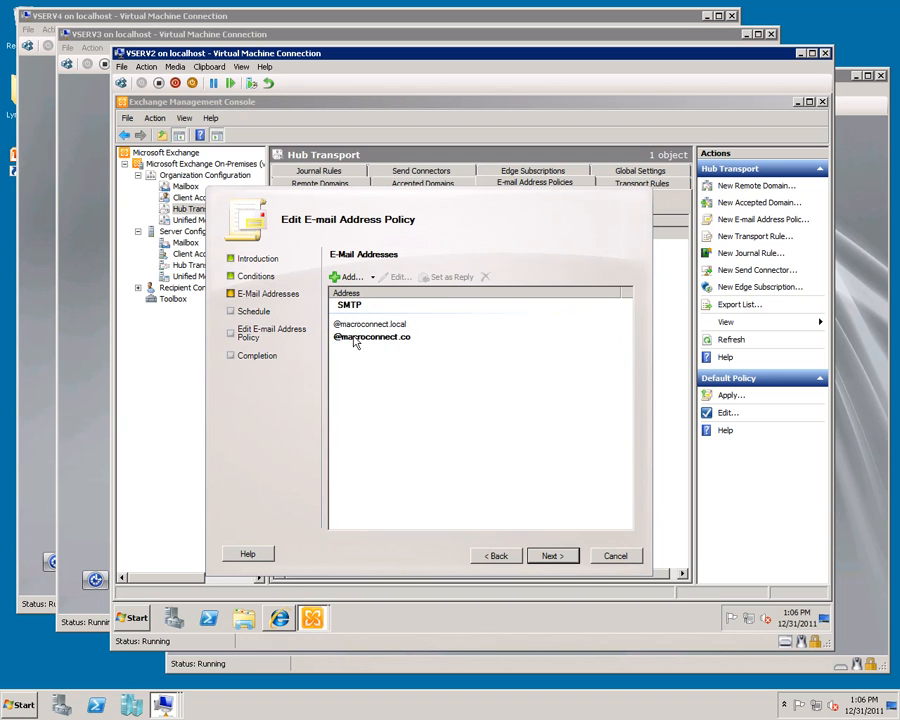
# - Finish editing the Default Policy with the schedule set to apply it immediately
pyautogui.click(550, 557)
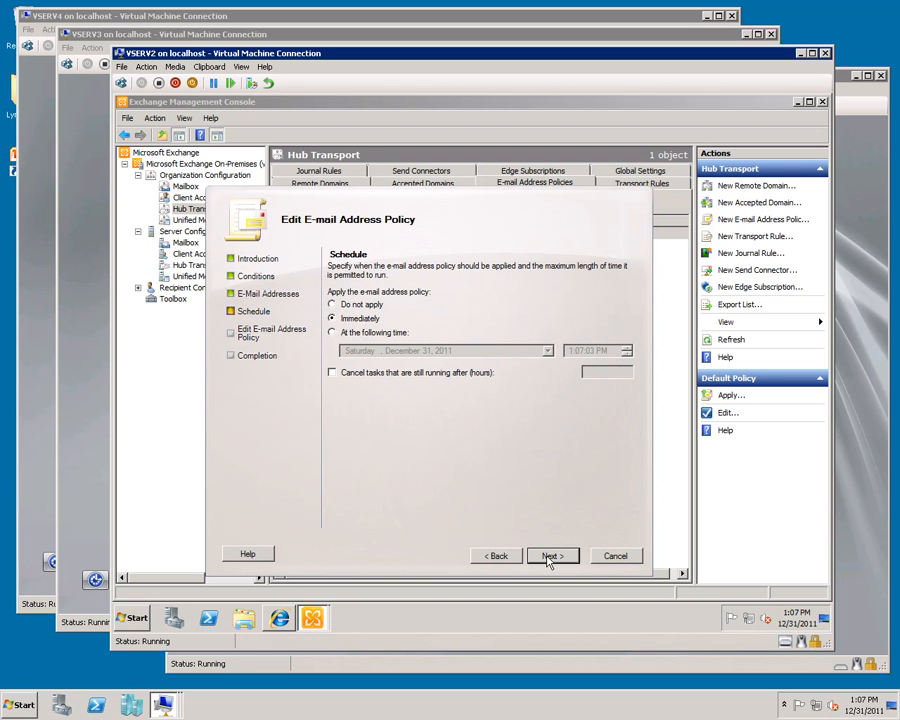
pyautogui.click(550, 557)
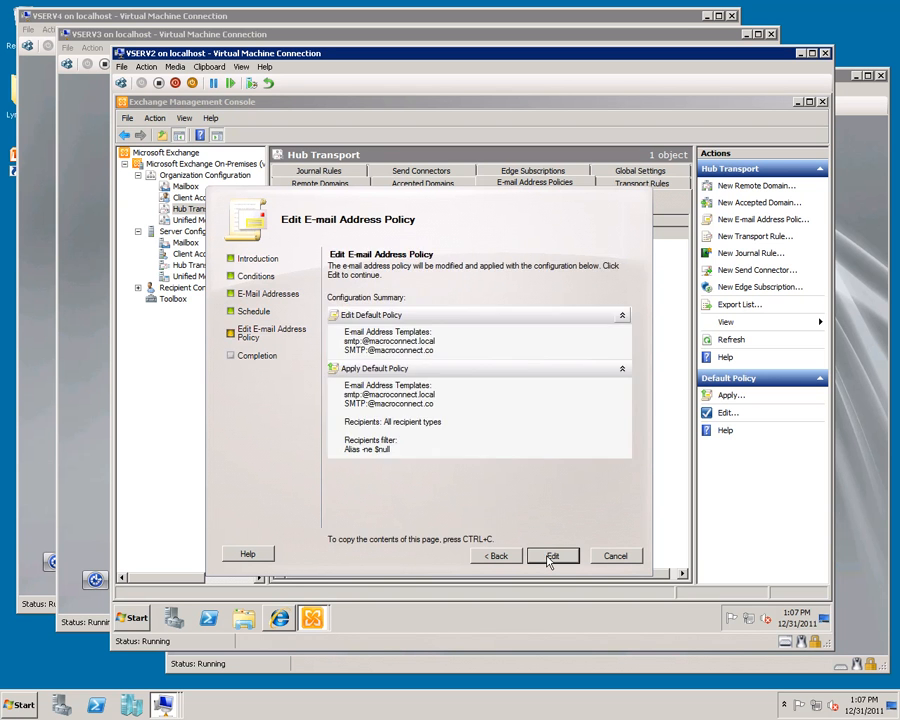
pyautogui.click(553, 559)
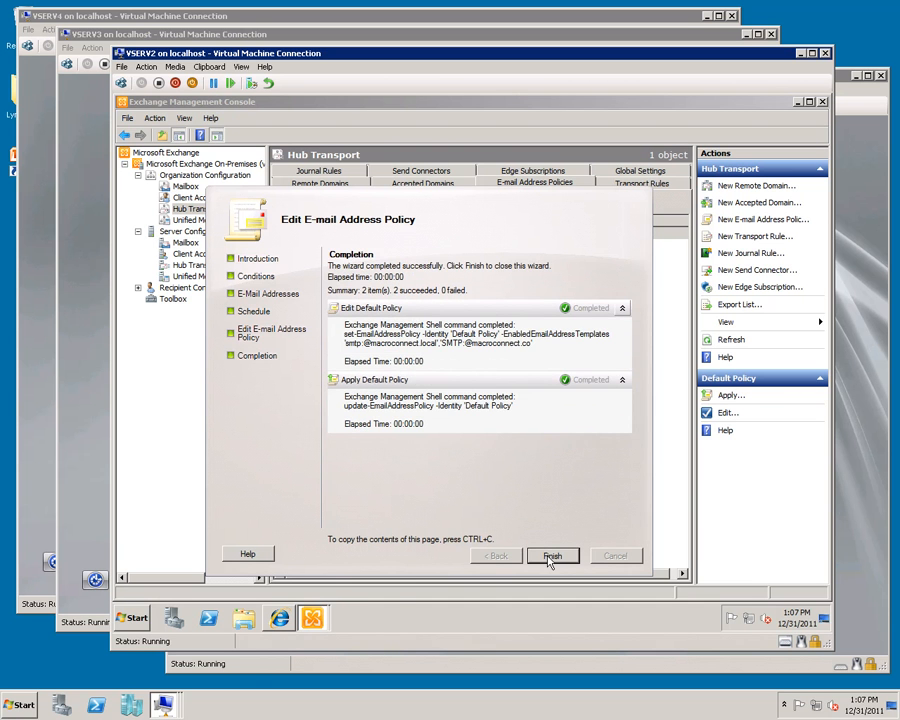
pyautogui.click(550, 557)
# - Open the Services console on VSERV2 and restart the Microsoft Exchange Transport service
pyautogui.press('super')
pyautogui.write('services.msc')
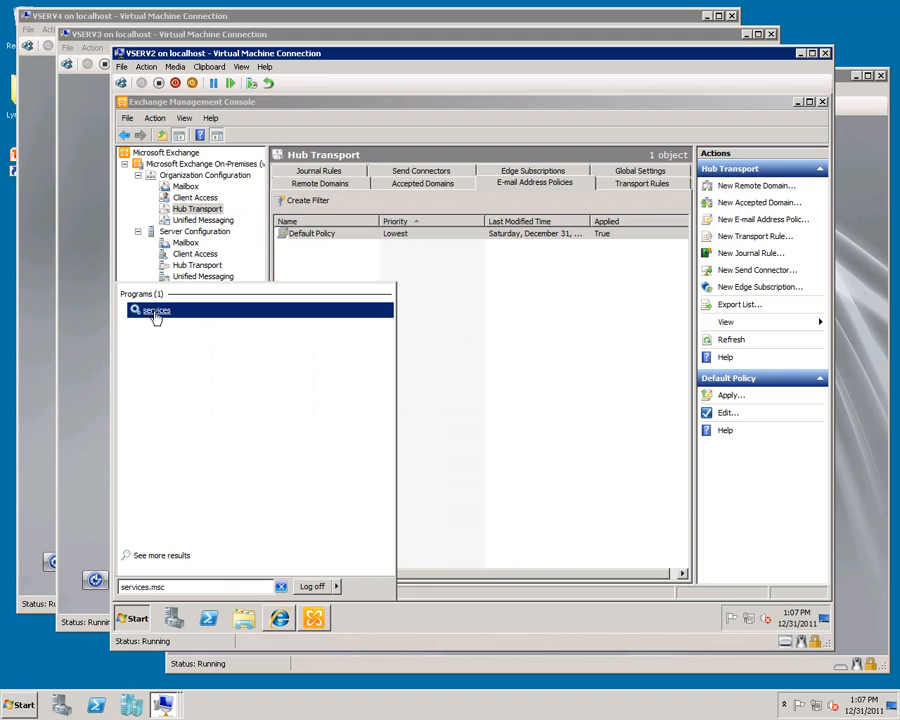
pyautogui.click(155, 313)
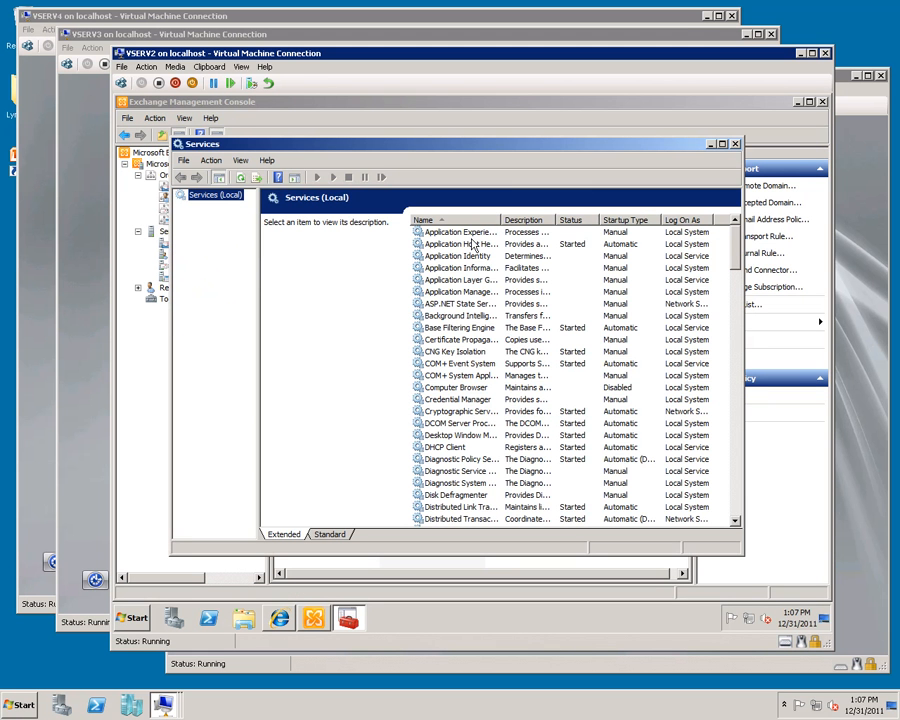
pyautogui.click(472, 459)
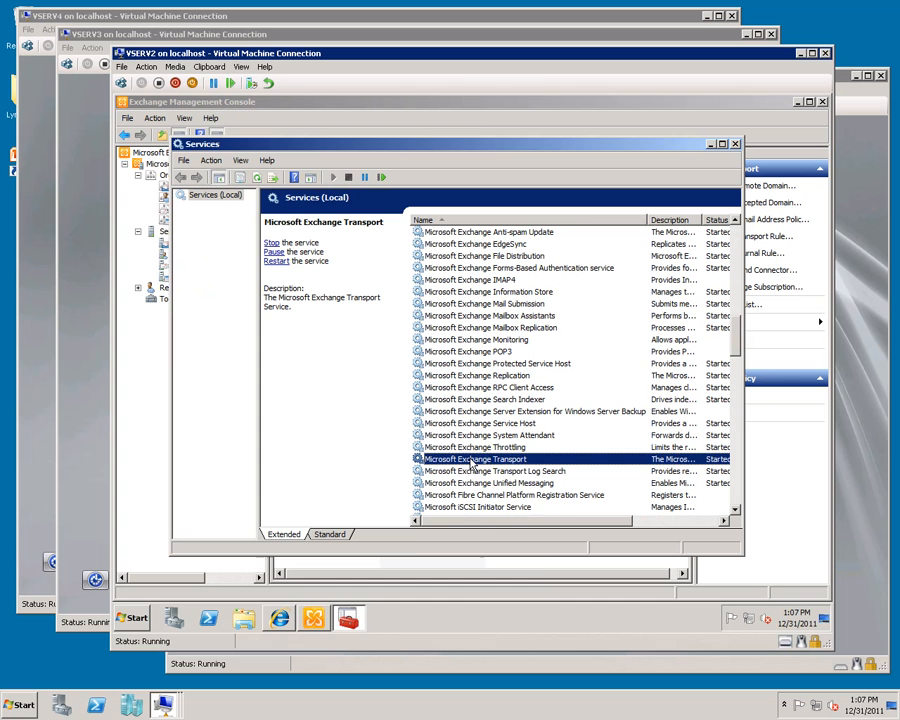
pyautogui.rightClick(472, 463)
pyautogui.click(492, 512)
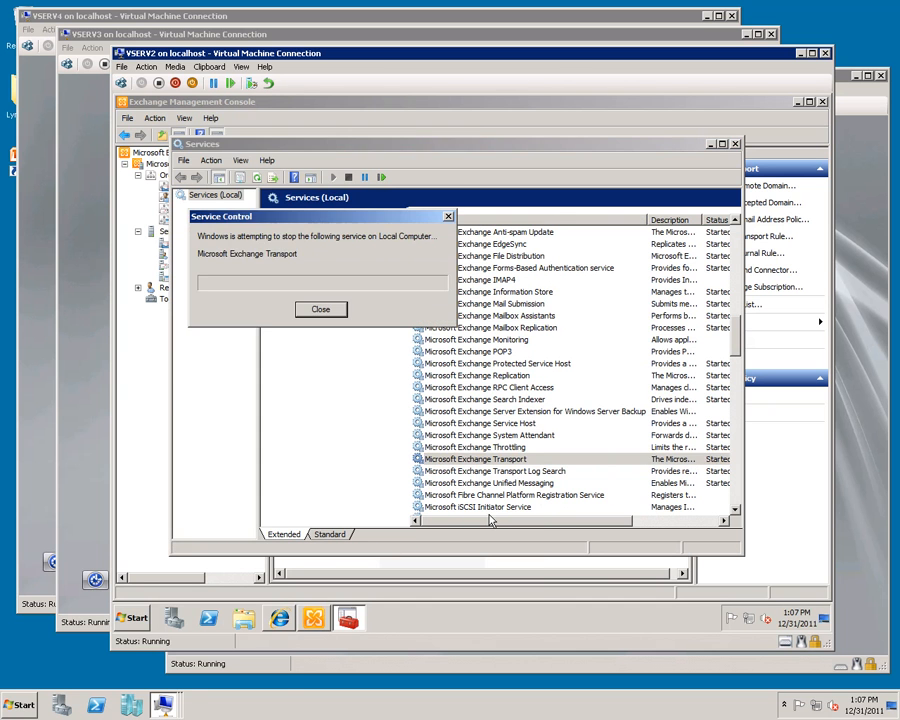
pyautogui.click(22, 705)
pyautogui.write('int')
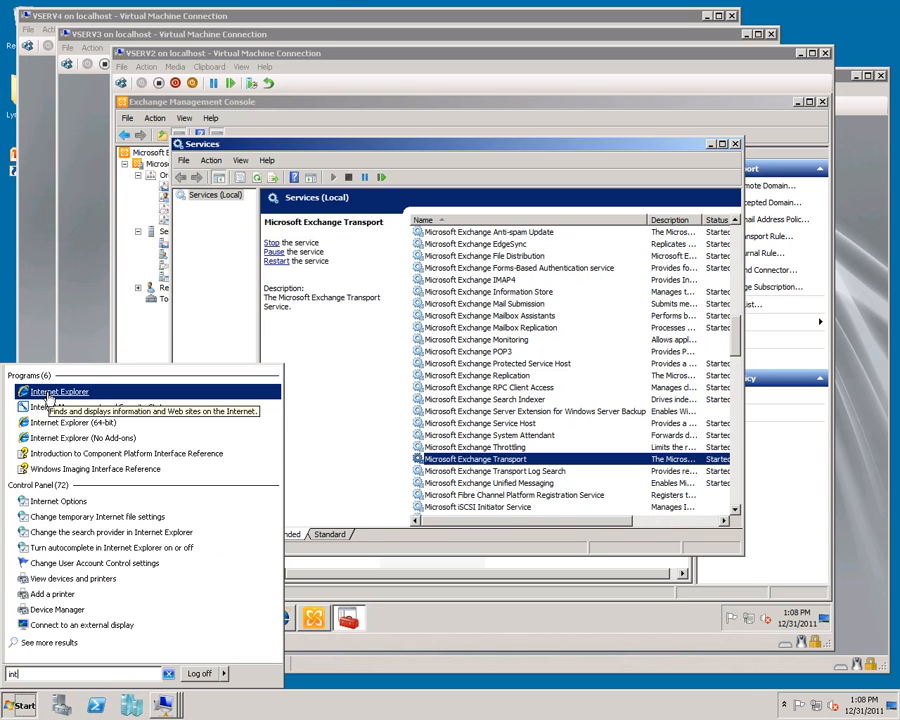
pyautogui.click(47, 392)
pyautogui.write('https://10.0.1.202/owa')
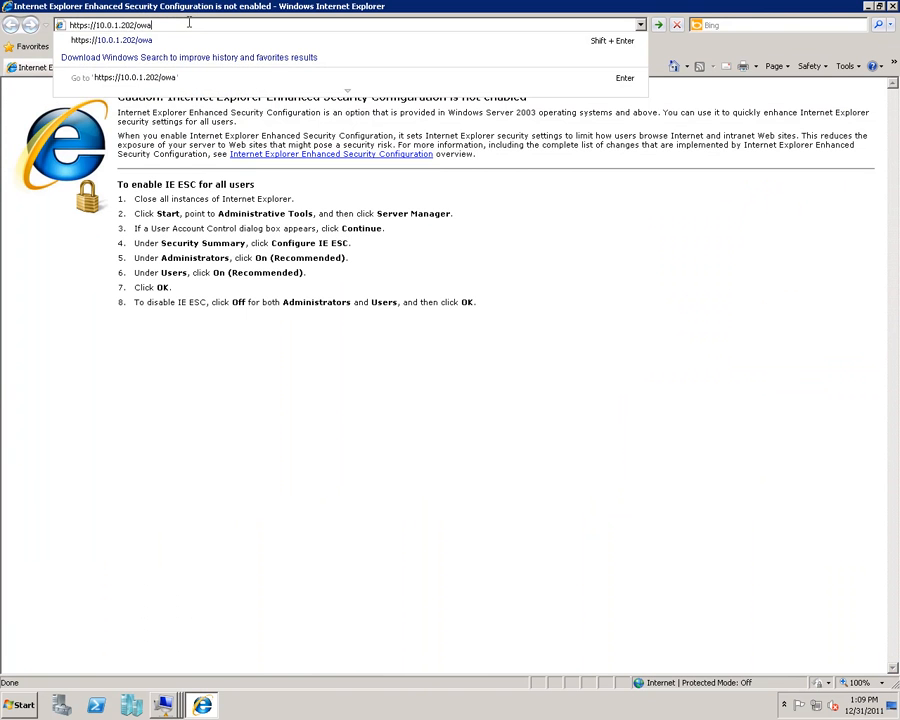
pyautogui.press('Return')
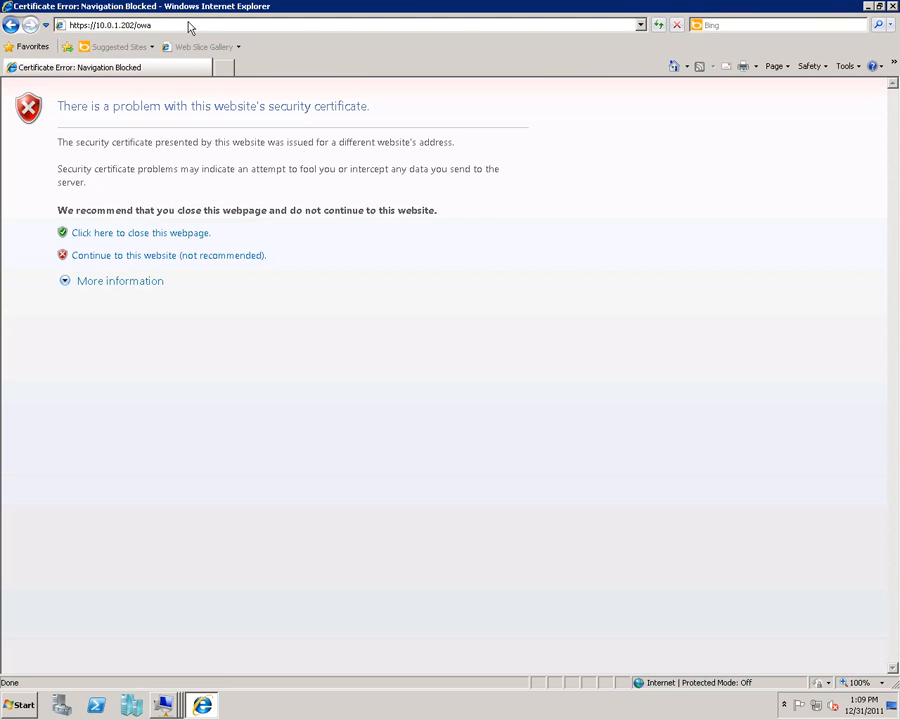
pyautogui.click(124, 258)
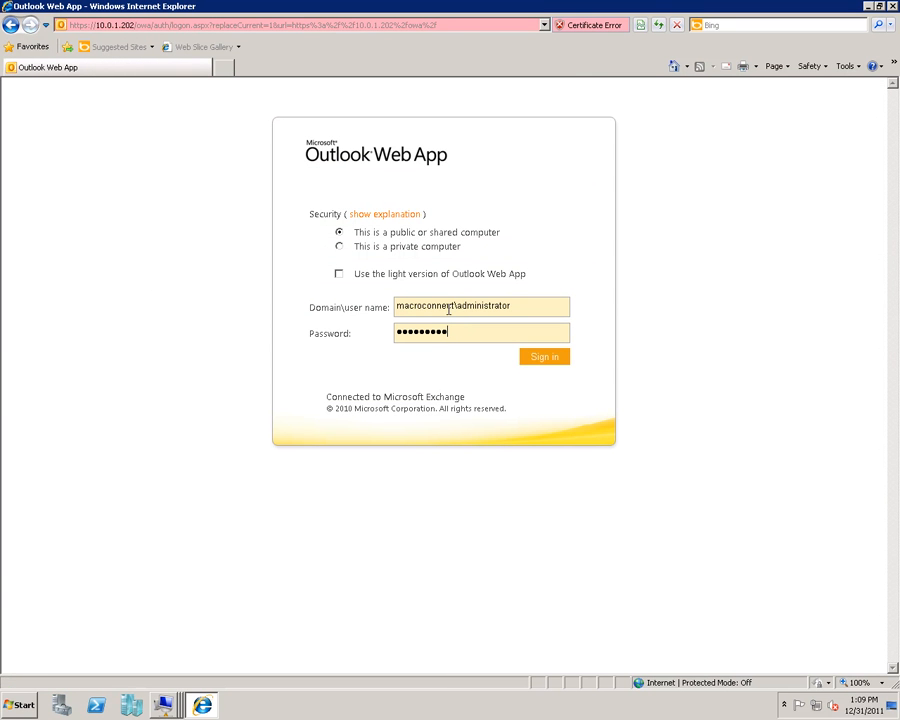
# - Sign in to Outlook Web App with the account user name and password, accept the default language and time zone, and send an external message titled "test 110"
pyautogui.click(549, 360)
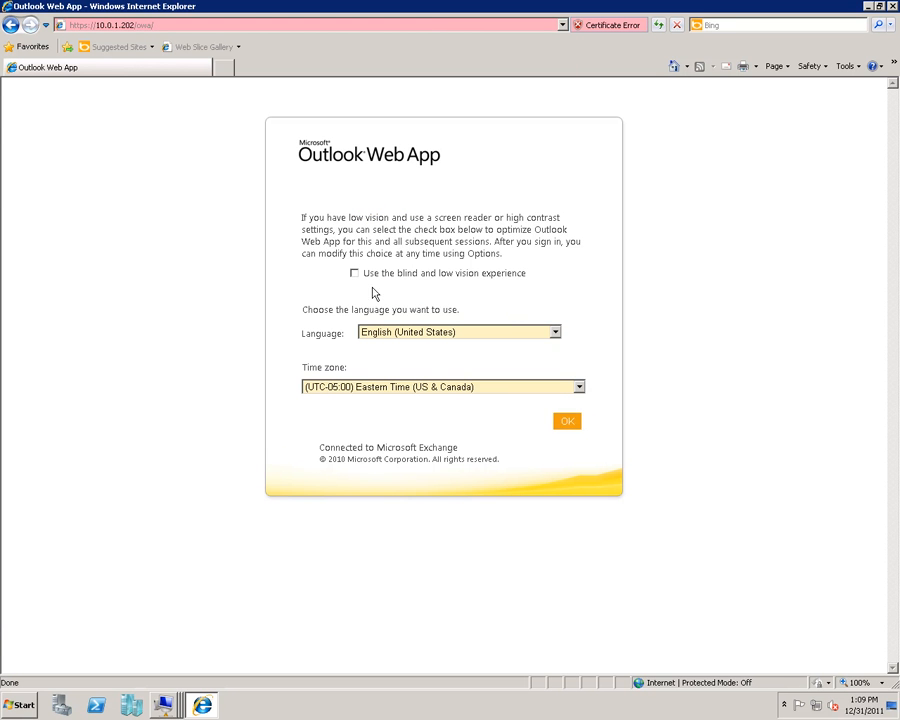
pyautogui.click(570, 424)
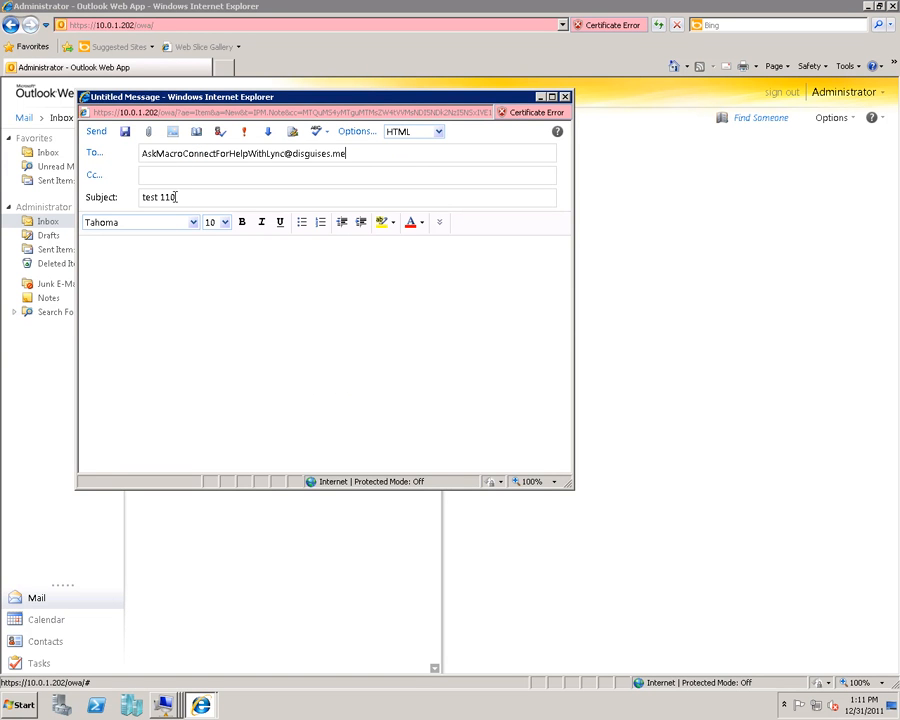
pyautogui.click(96, 132)
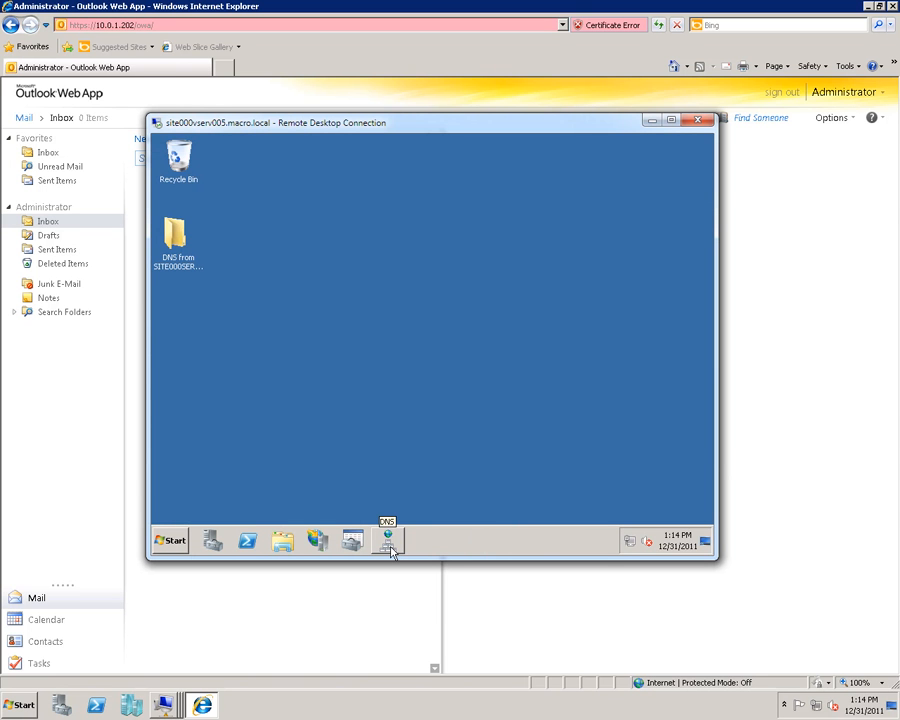
# - Open the DNS console on the remote server site000vserv005.macro.local
pyautogui.click(393, 551)
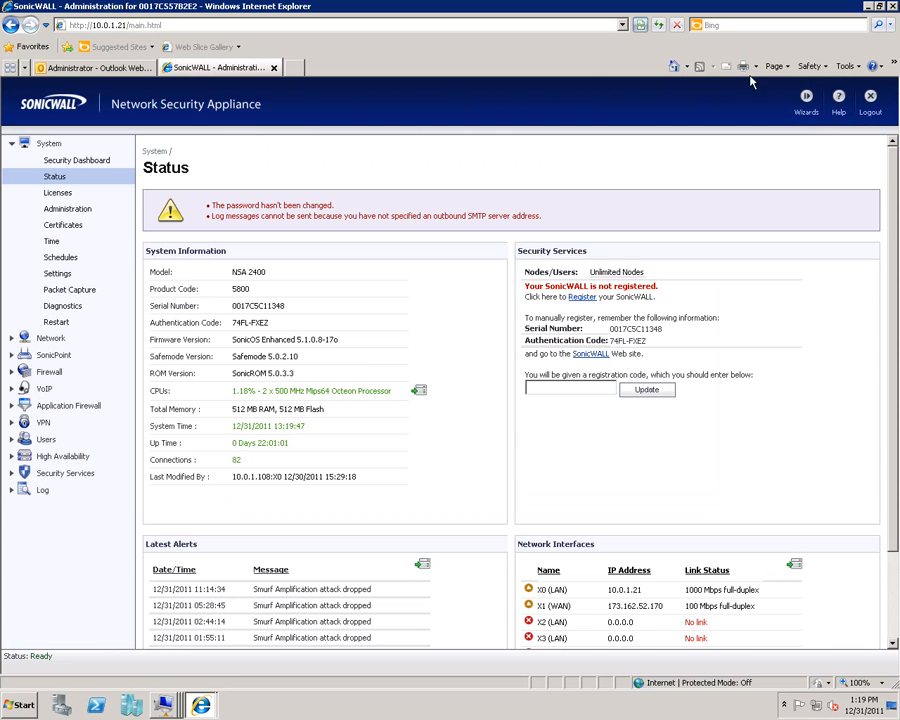
# - Start the SonicWALL Public Server Wizard with server type Other and service Any
pyautogui.click(805, 98)
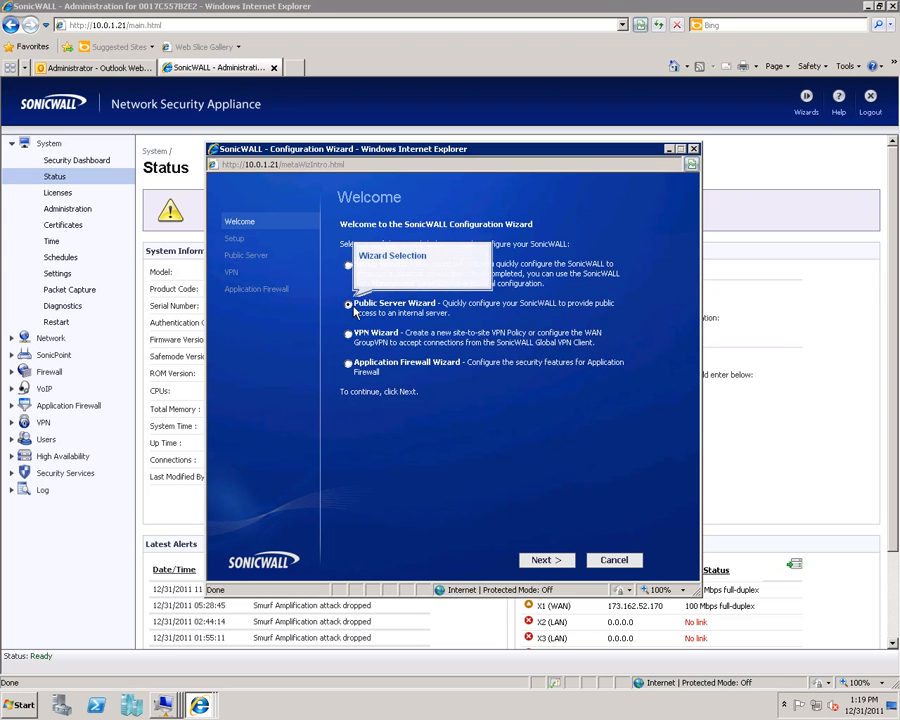
pyautogui.click(350, 307)
pyautogui.click(541, 560)
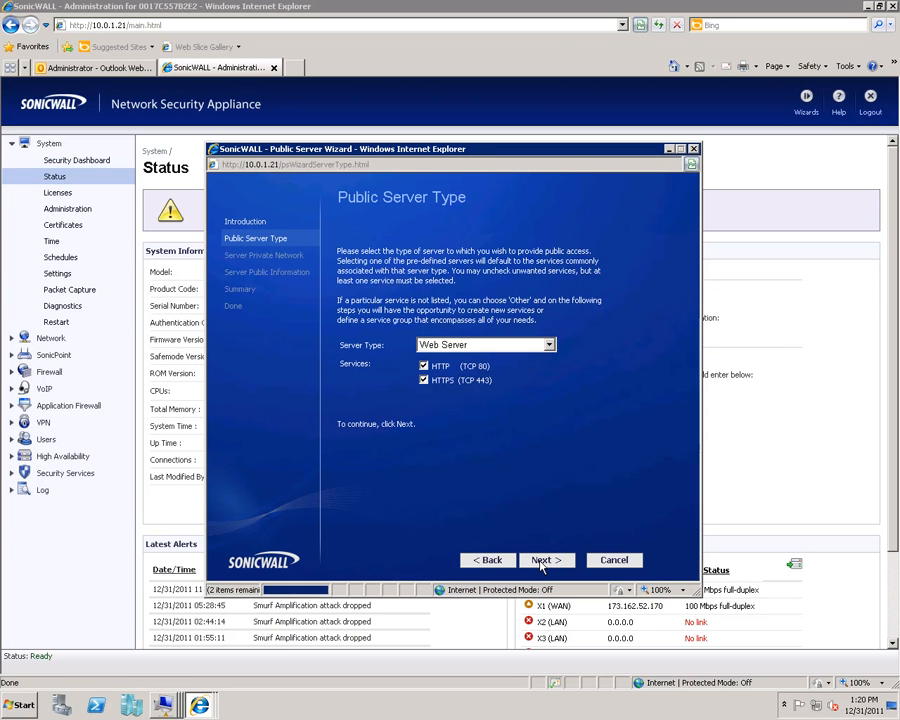
pyautogui.click(549, 345)
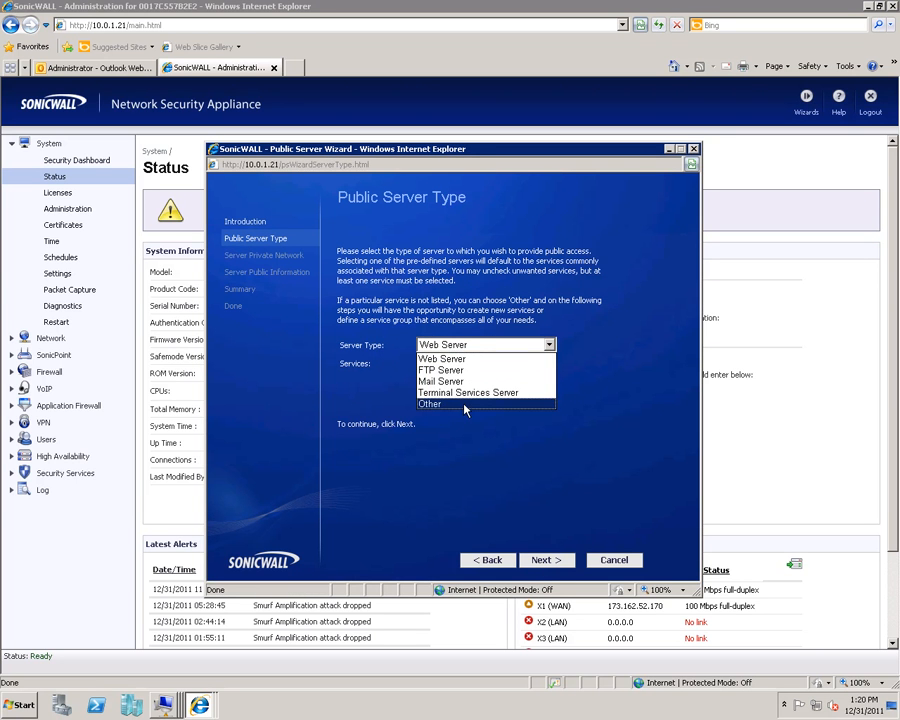
pyautogui.click(463, 405)
pyautogui.click(497, 366)
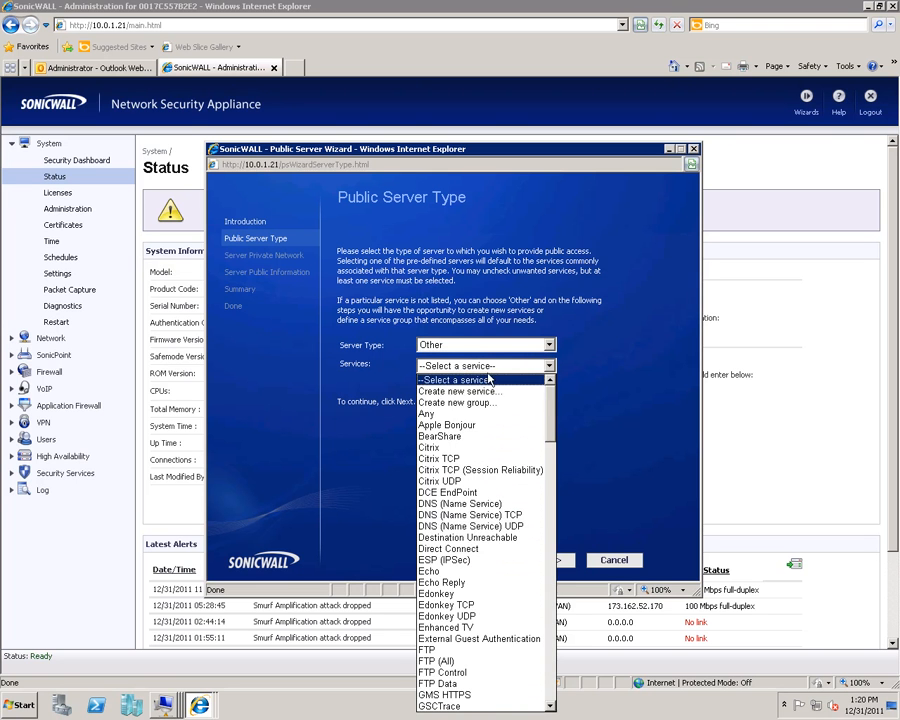
pyautogui.click(437, 414)
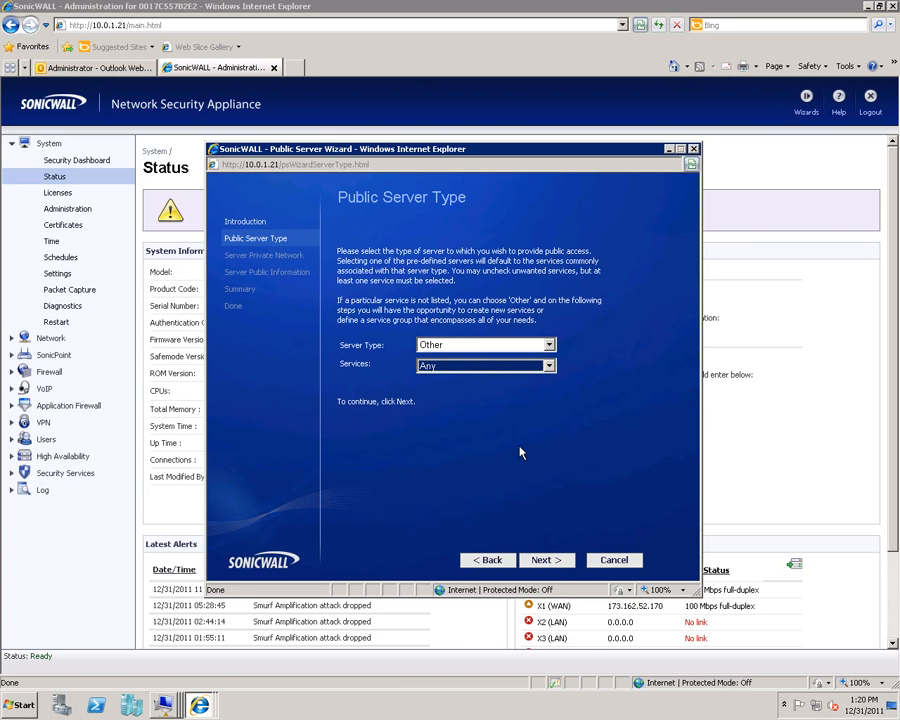
pyautogui.click(540, 562)
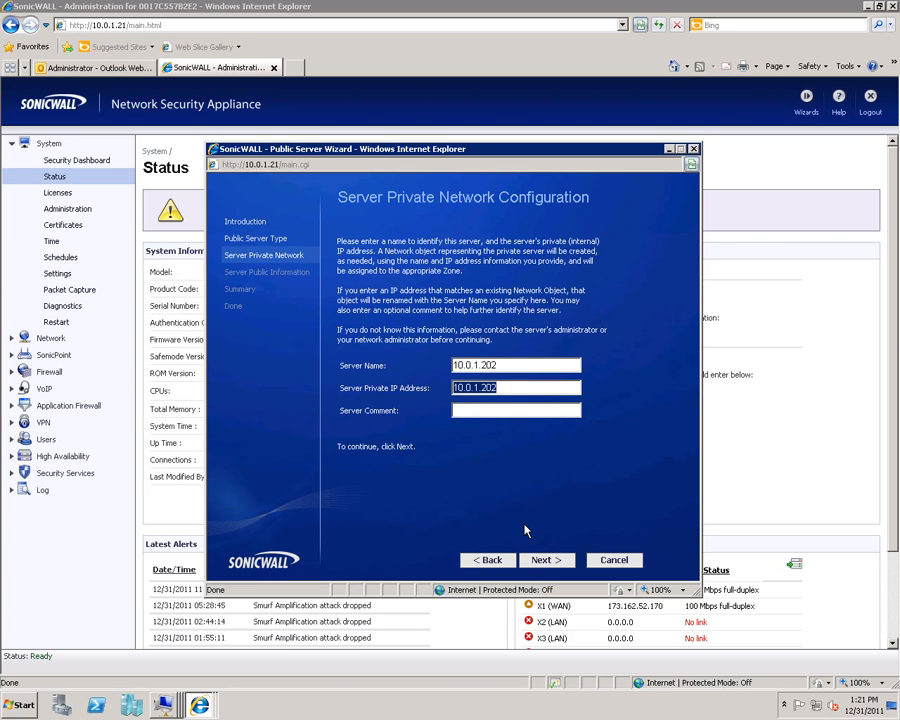
# - Set the server name and private IP address to 10.0.1.202 and the server public IP address to 173.162.52.171
pyautogui.click(540, 562)
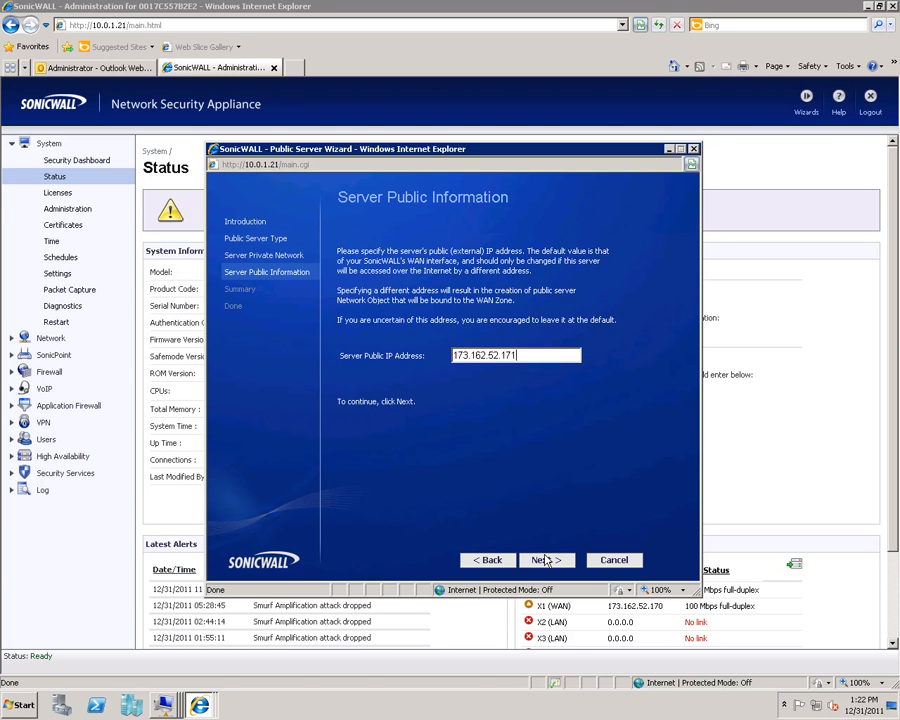
pyautogui.click(545, 561)
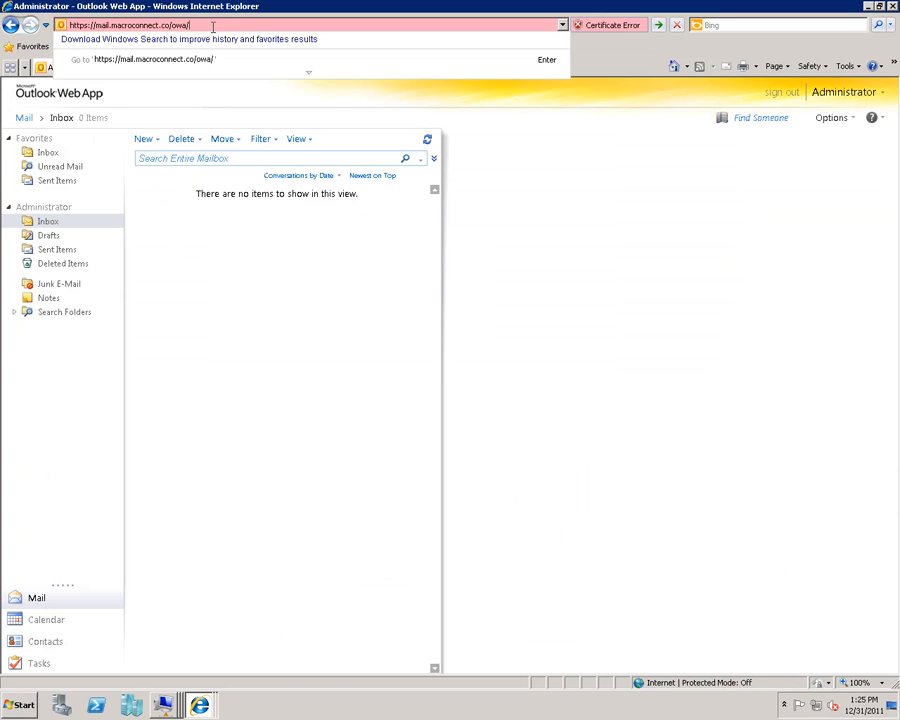
pyautogui.press('Return')
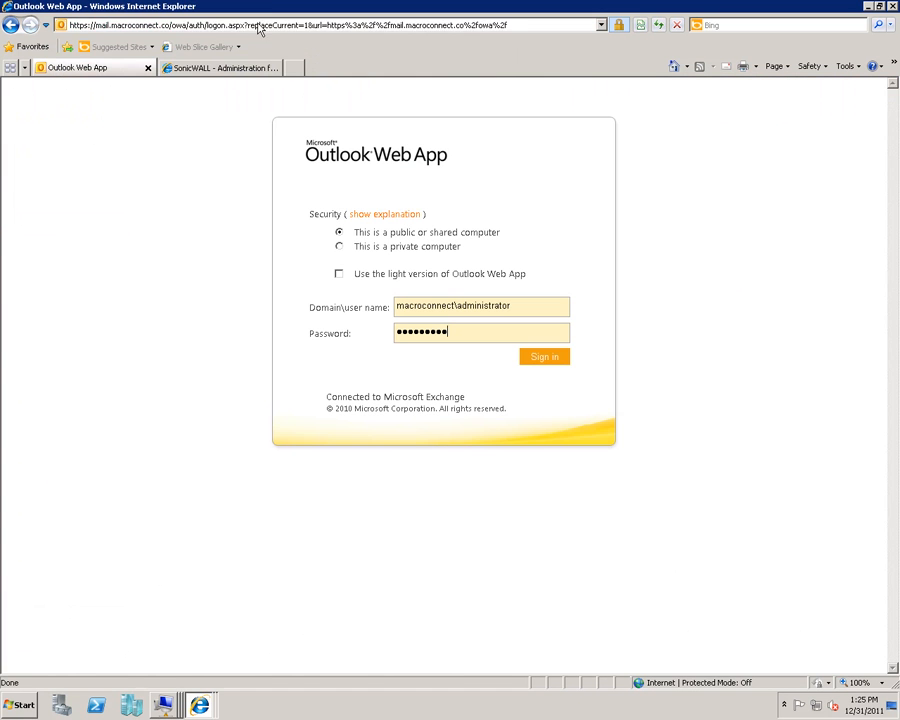
pyautogui.click(544, 357)
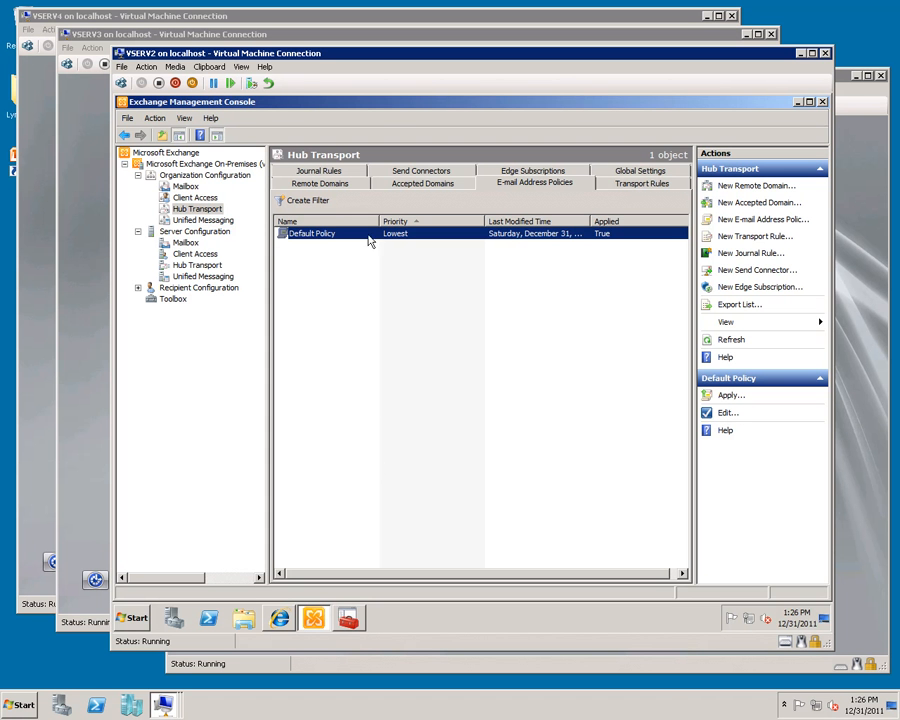
# - Enable Outlook Anywhere for the VSERV2 client access server with external host name mail.macroconnect.co and Basic authentication
pyautogui.click(195, 254)
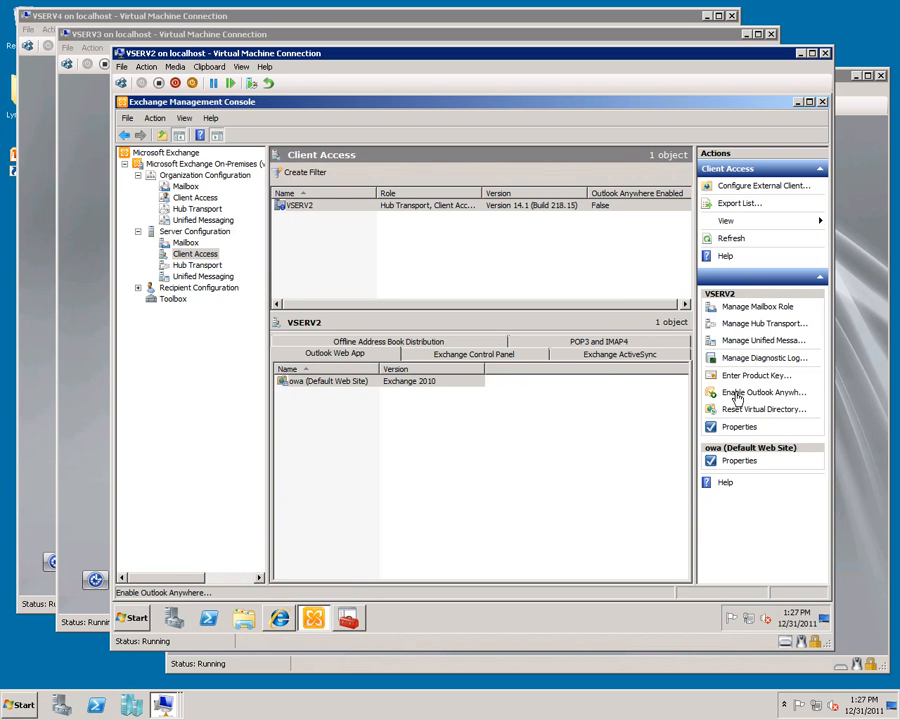
pyautogui.click(736, 397)
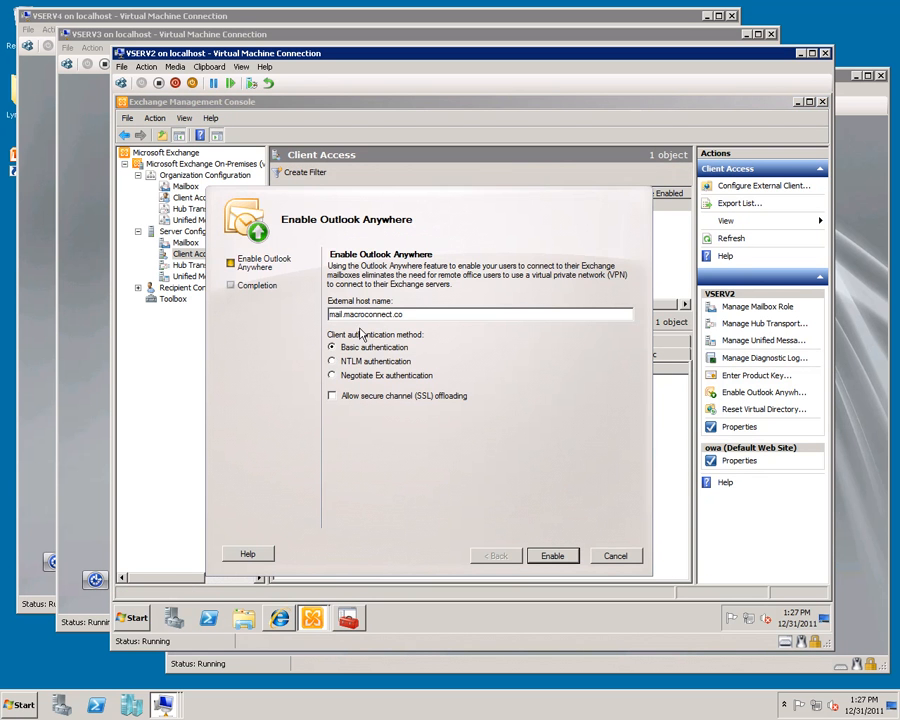
pyautogui.click(563, 557)
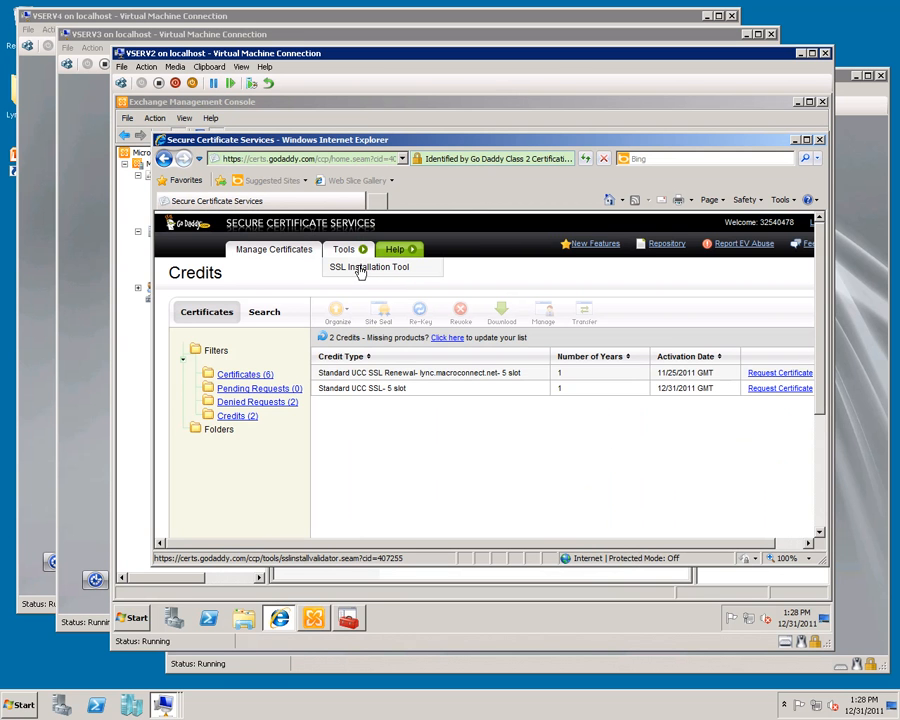
# - Validate the SSL installation of mail.macroconnect.co on port 443 with Go Daddy's SSL Installation Tool
pyautogui.click(358, 269)
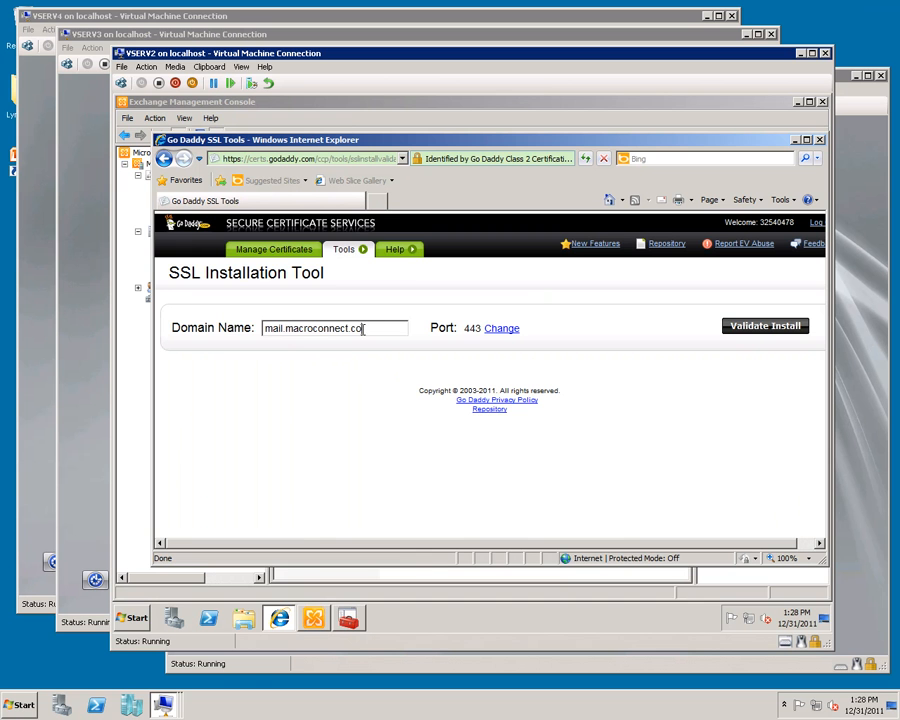
pyautogui.click(745, 328)
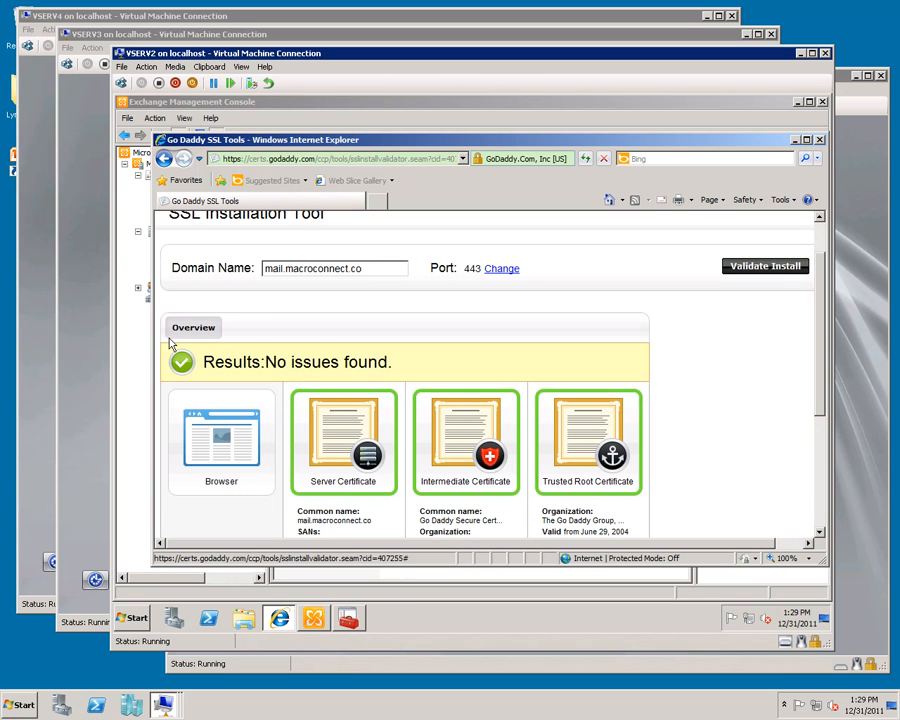
# - Delete both cert files and certpublic from drive C: and the mail.macroconnect.co archive and two certificate files from the VSERV2 desktop
pyautogui.hotkey('alt', 'Tab')
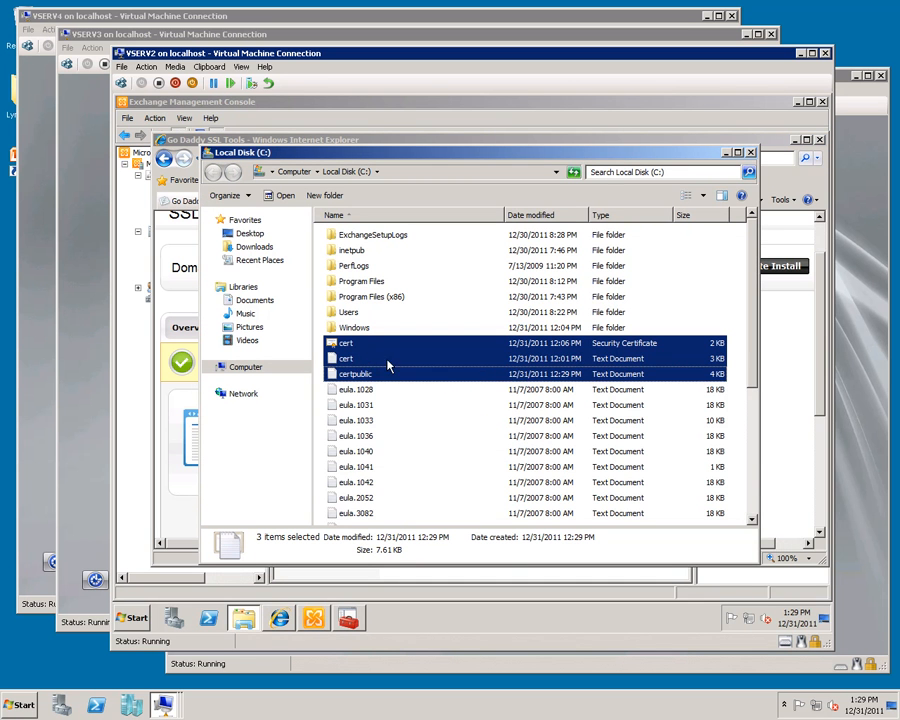
pyautogui.press('Delete')
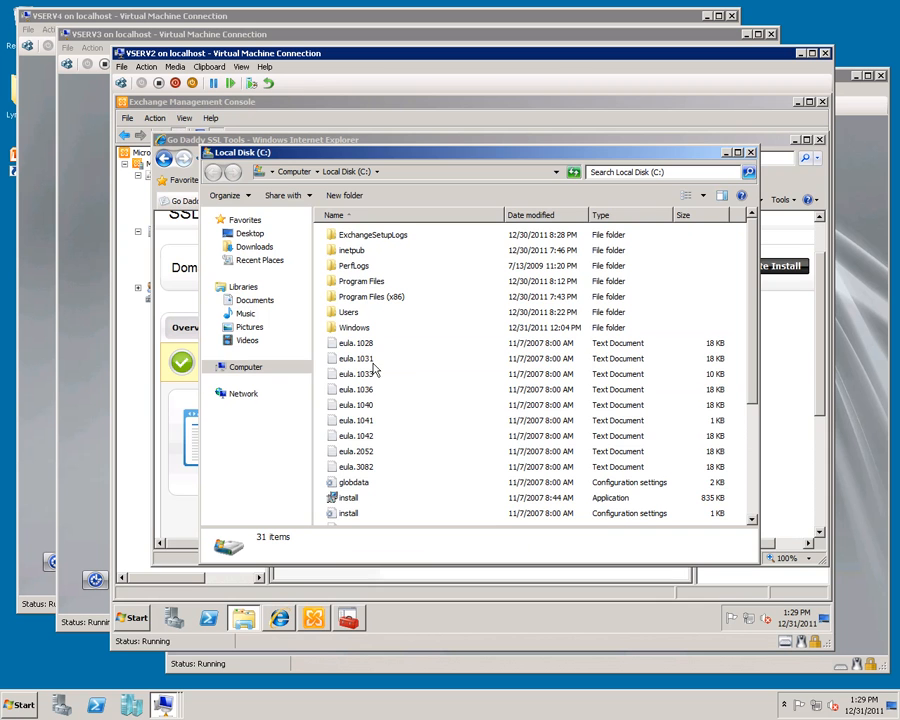
pyautogui.click(823, 619)
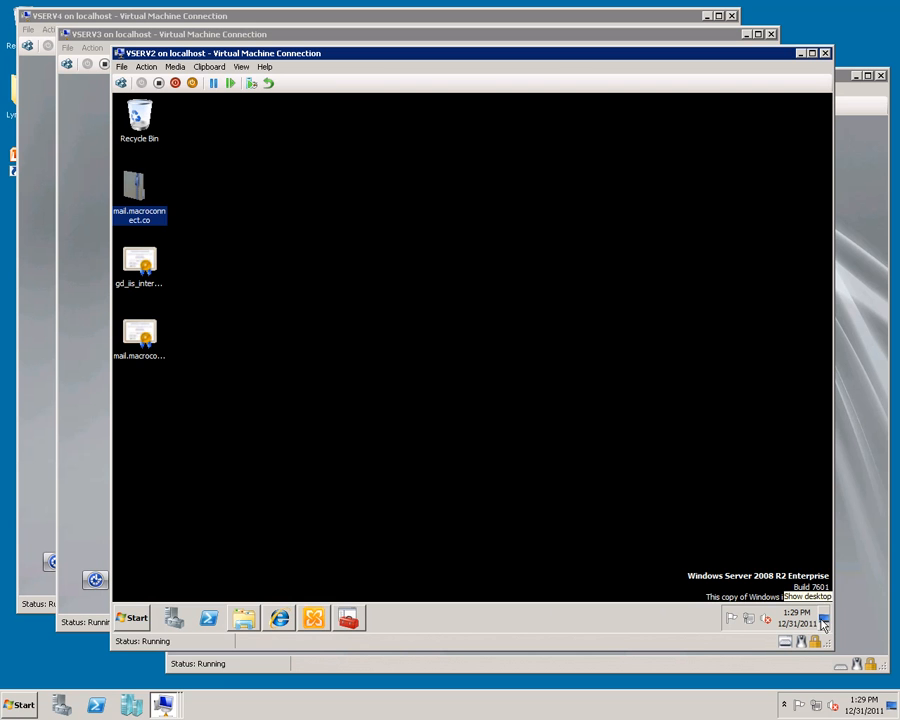
pyautogui.moveTo(278, 484); pyautogui.dragTo(117, 166)
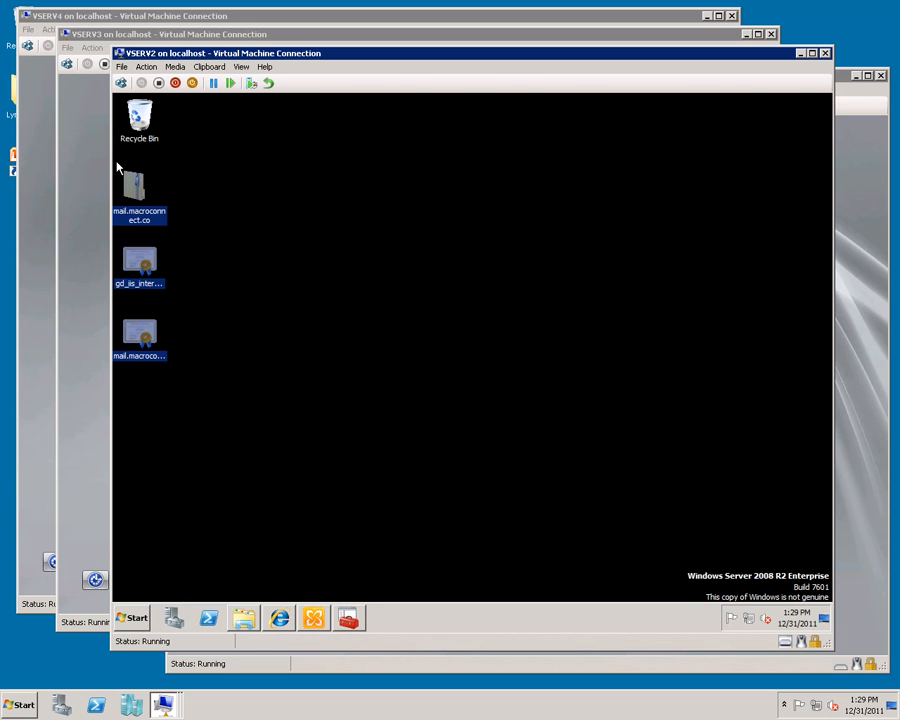
pyautogui.press('Delete')
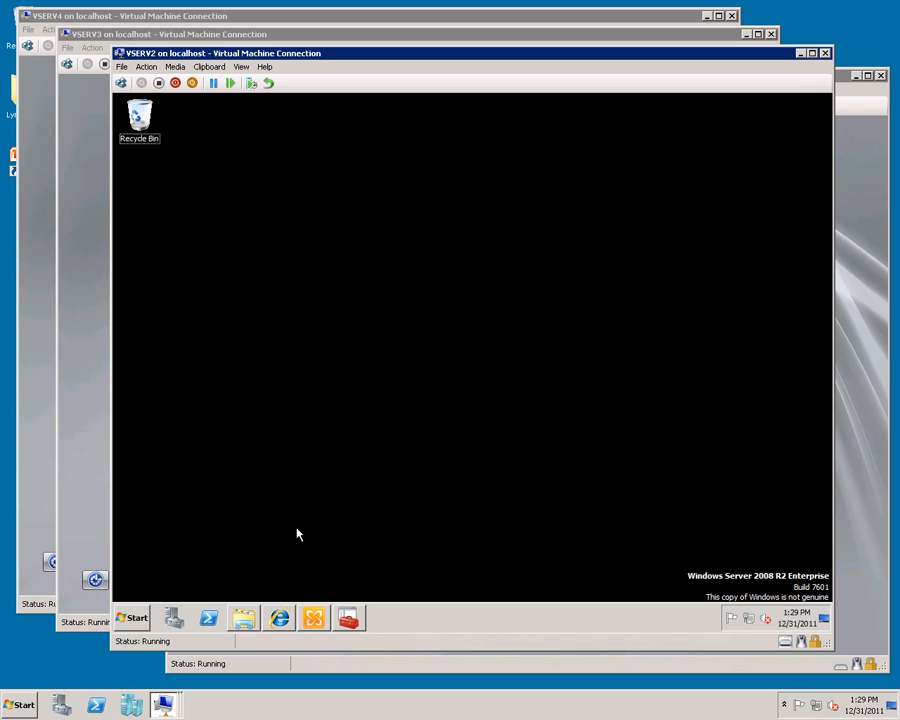